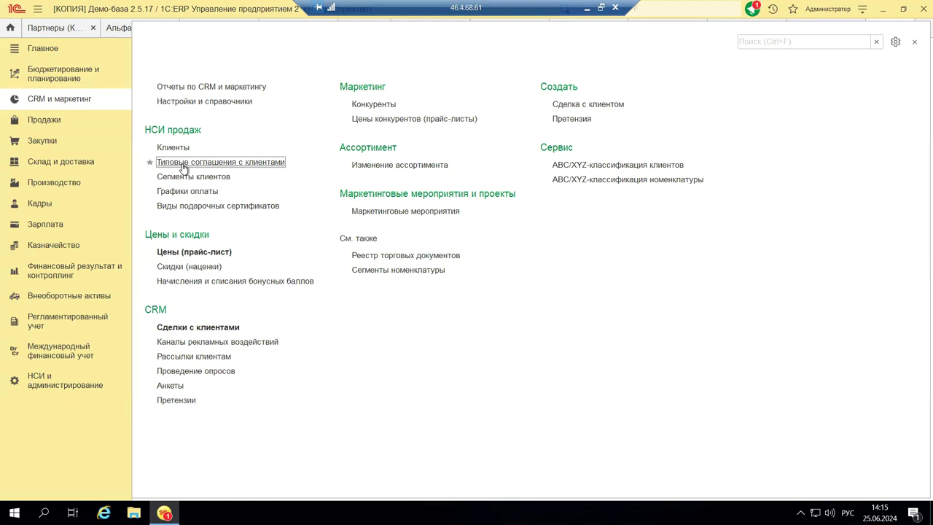
- Open the list of standard customer agreements (Типовые соглашения с клиентами) and start a new standard sales agreement
right_click(182, 167)
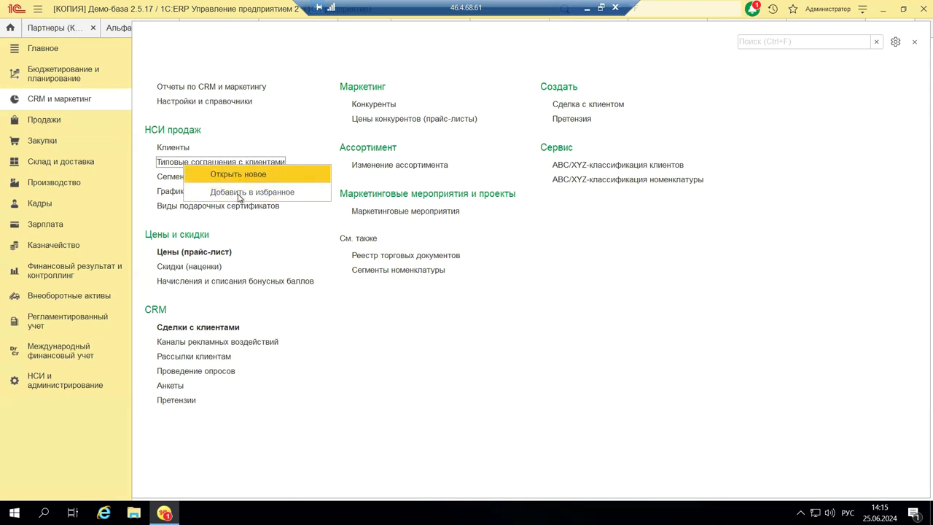
left_click(174, 165)
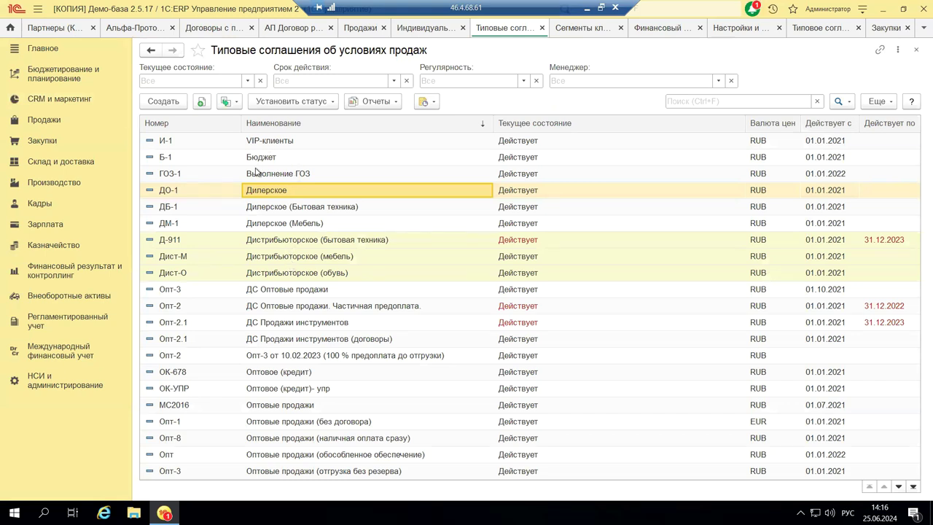
left_click(175, 106)
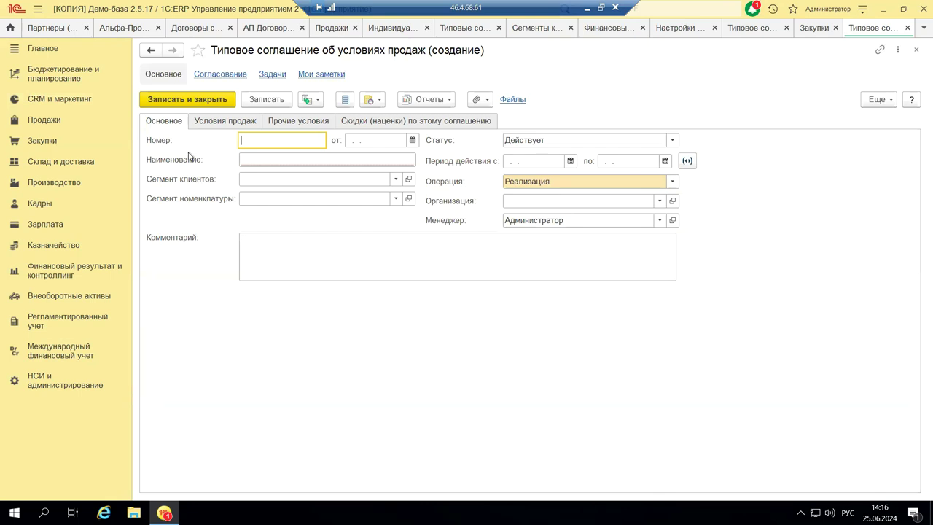
- Review the general and shipping-ban customer segments, view a blank new shipping-ban segment, and close the segment windows
left_click(78, 101)
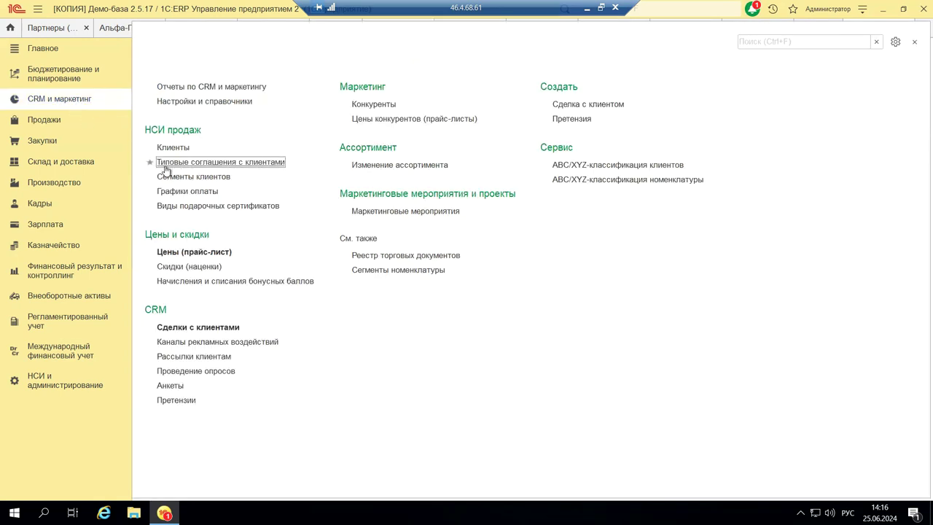
left_click(220, 178)
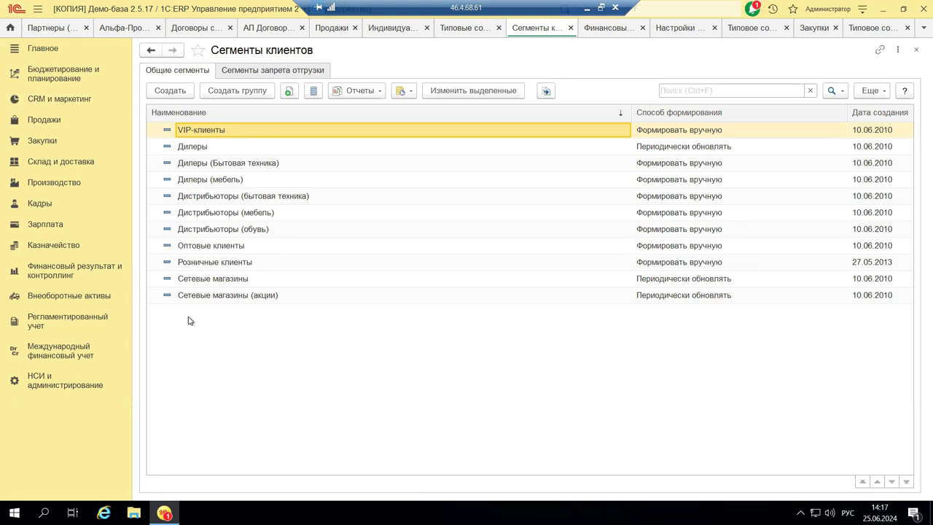
left_click(240, 71)
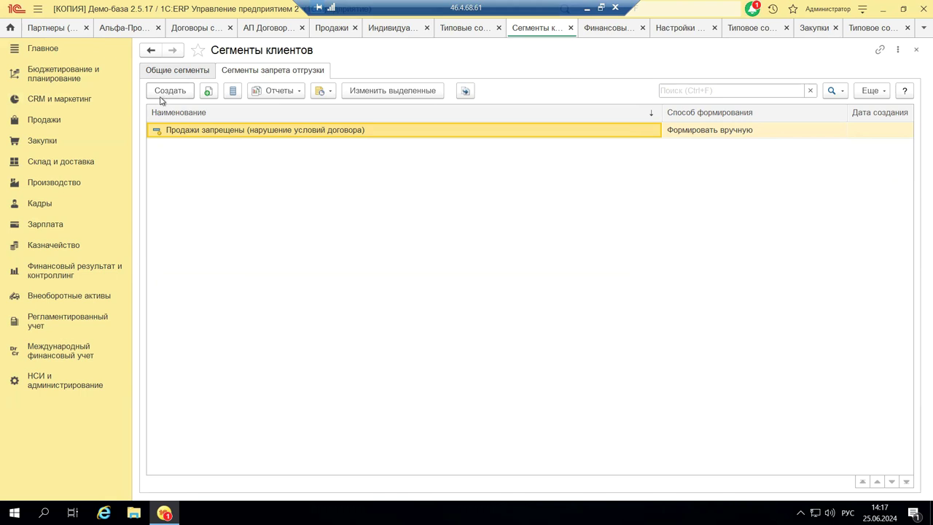
left_click(163, 92)
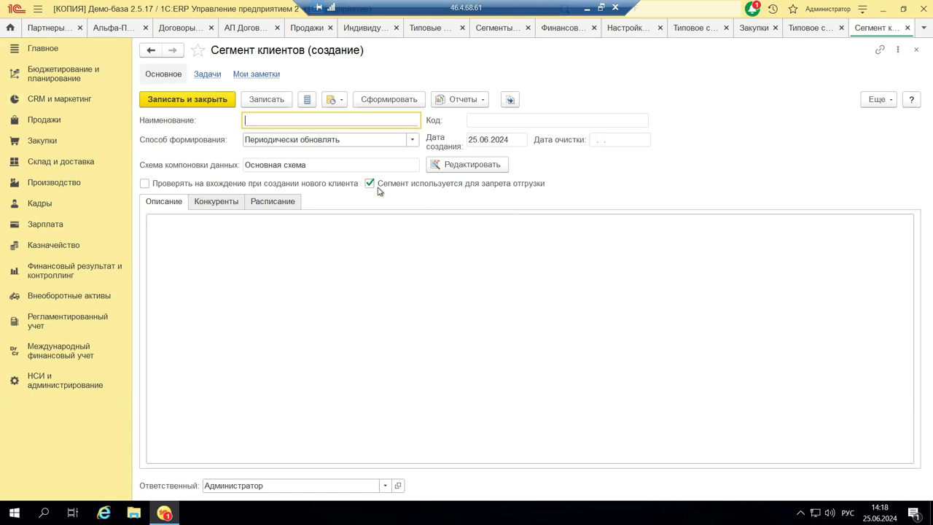
left_click(916, 51)
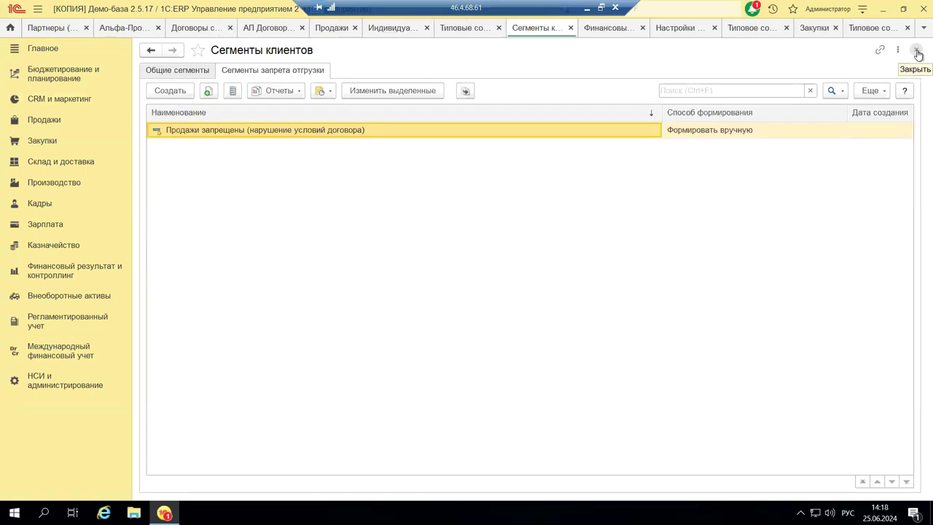
left_click(917, 52)
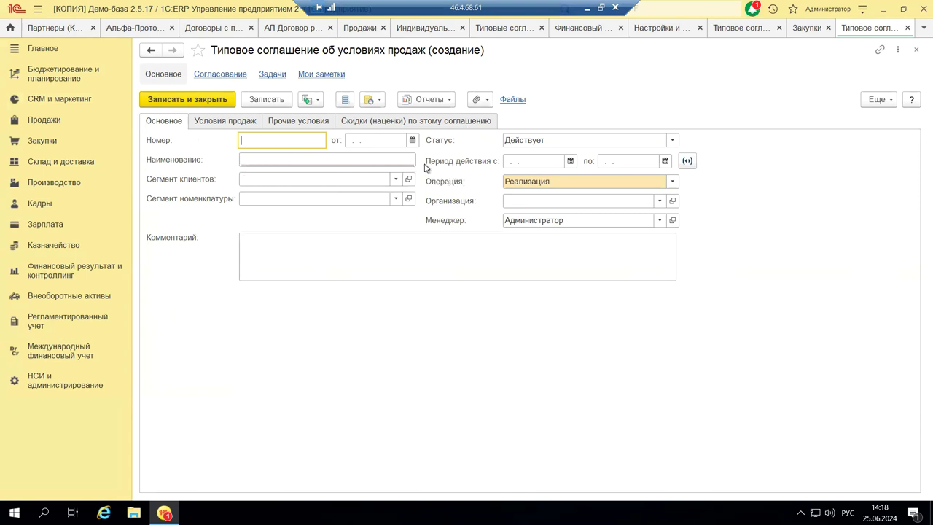
- Check which operation types (Операция) are available for the new standard agreement
left_click(674, 182)
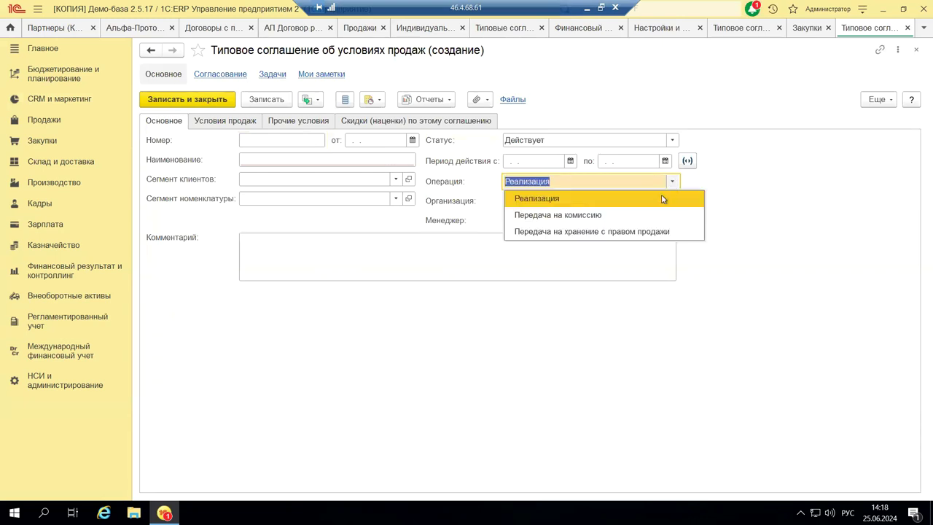
left_click(479, 229)
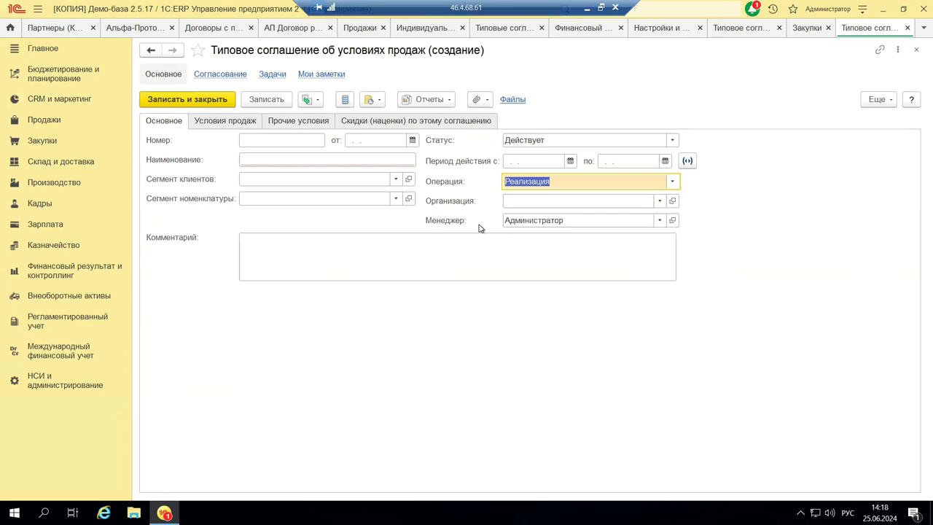
- Start a new individual customer sales agreement and examine its Сегмент номенклатуры field
left_click(44, 121)
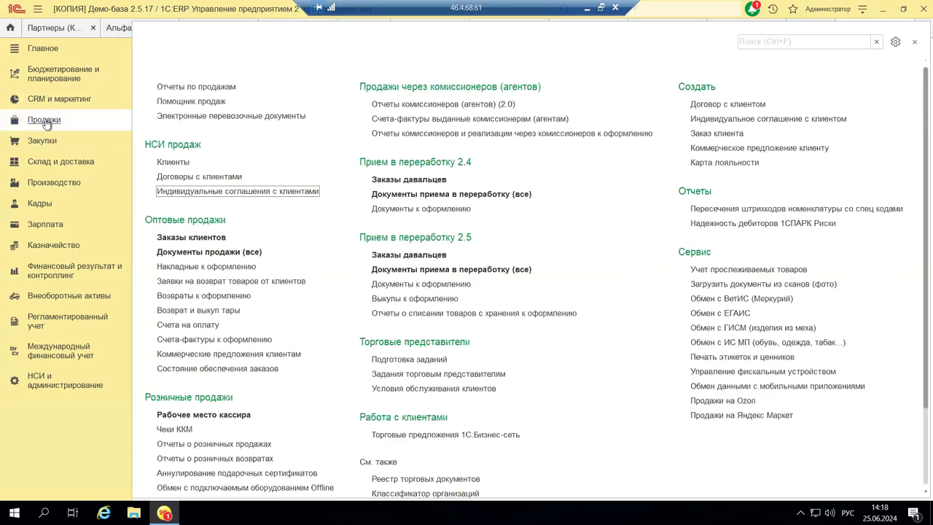
left_click(267, 192)
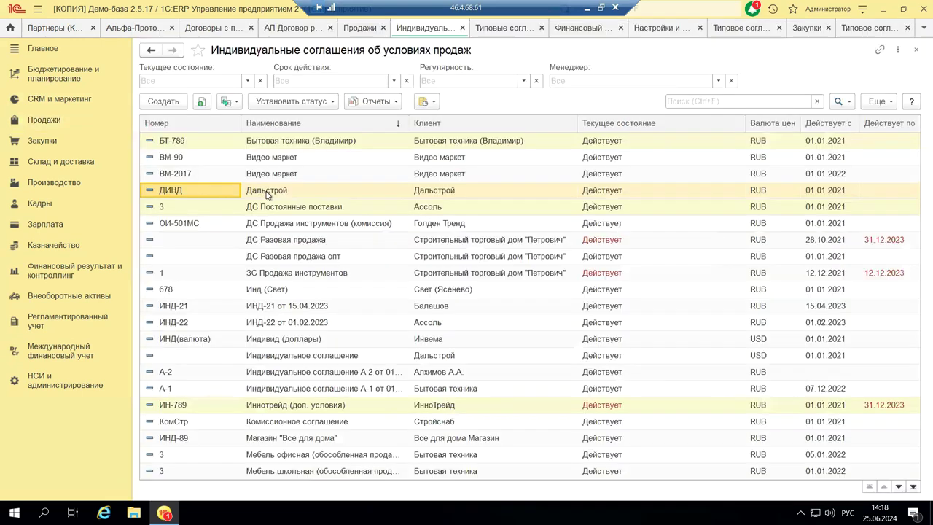
left_click(159, 103)
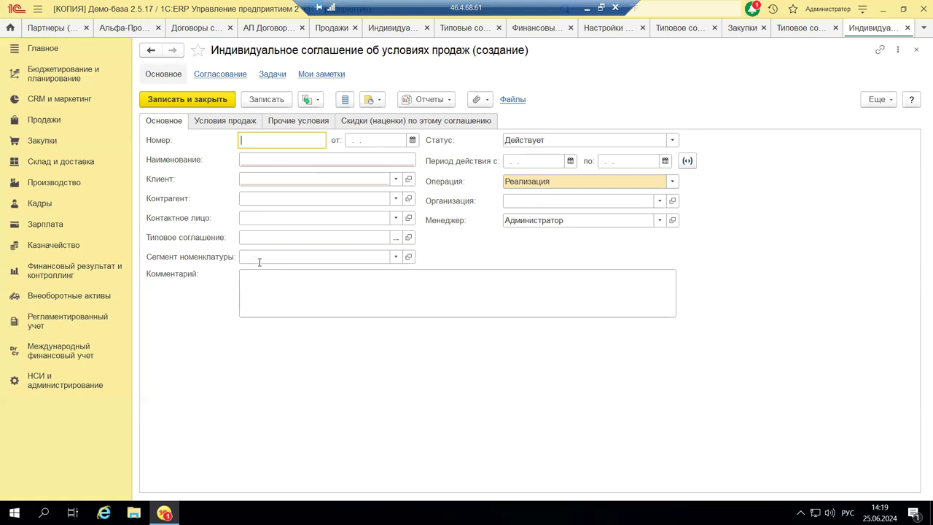
left_click(395, 258)
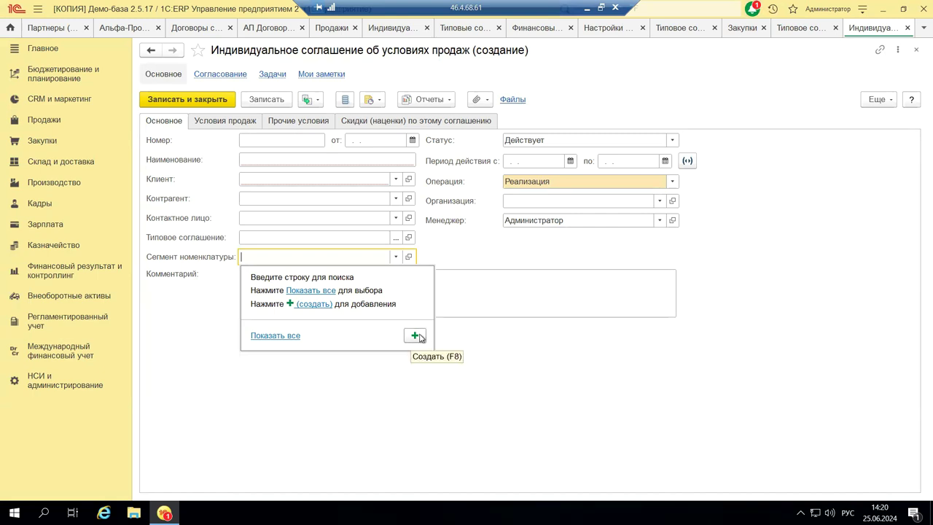
left_click(348, 266)
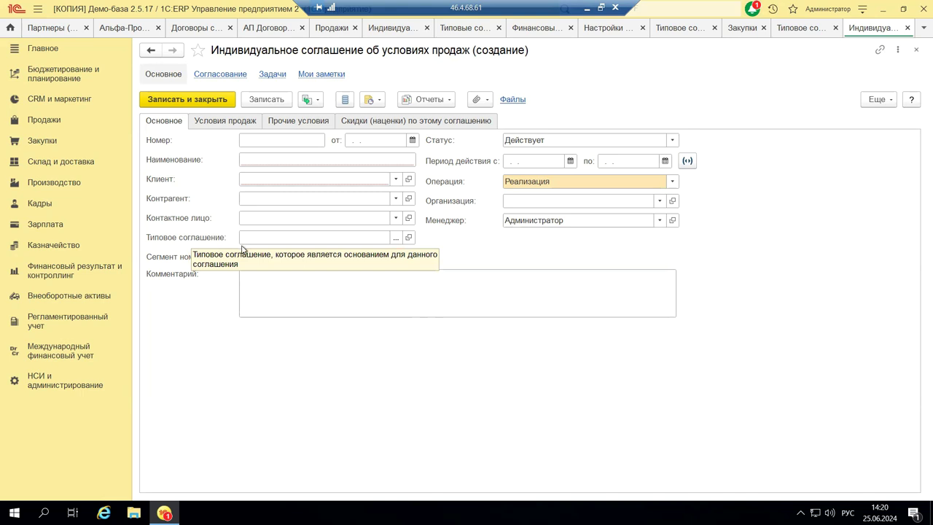
mouse_move(184, 257)
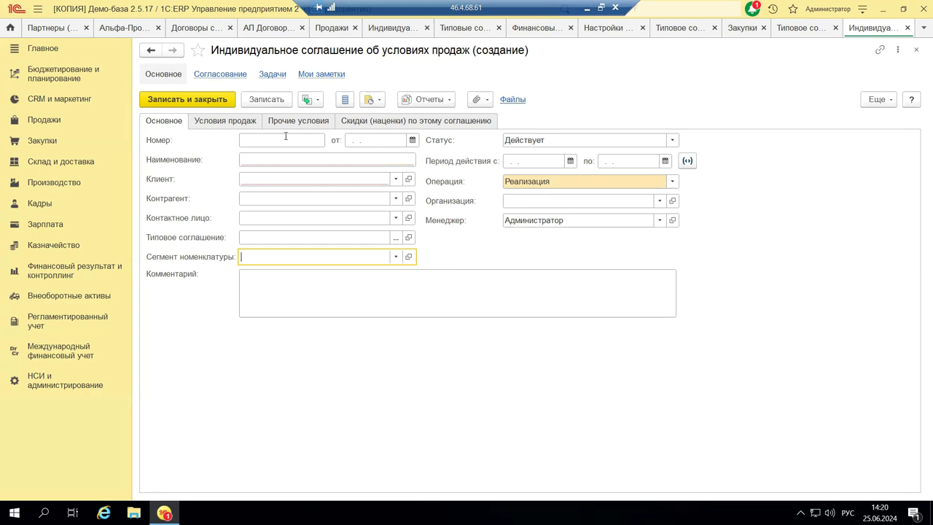
- Close the unsaved individual and standard agreement forms and the Закупки page
left_click(908, 28)
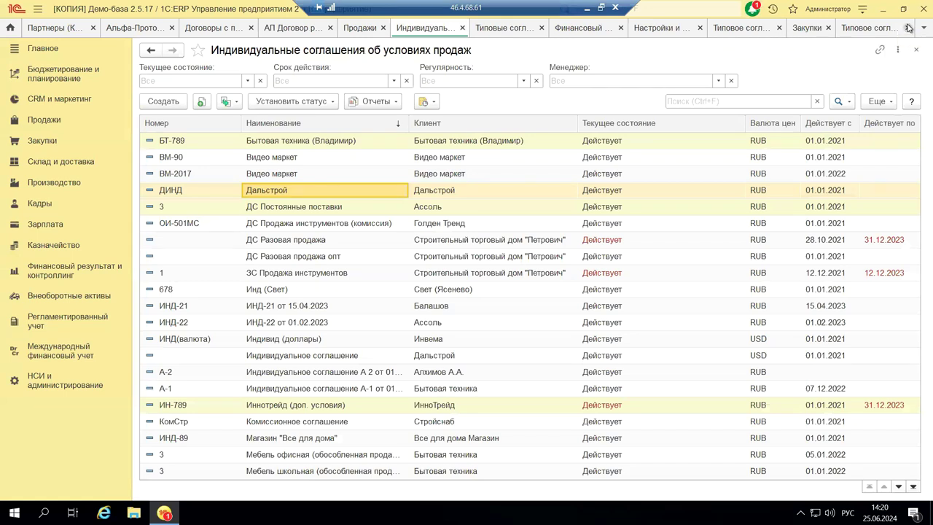
left_click(907, 27)
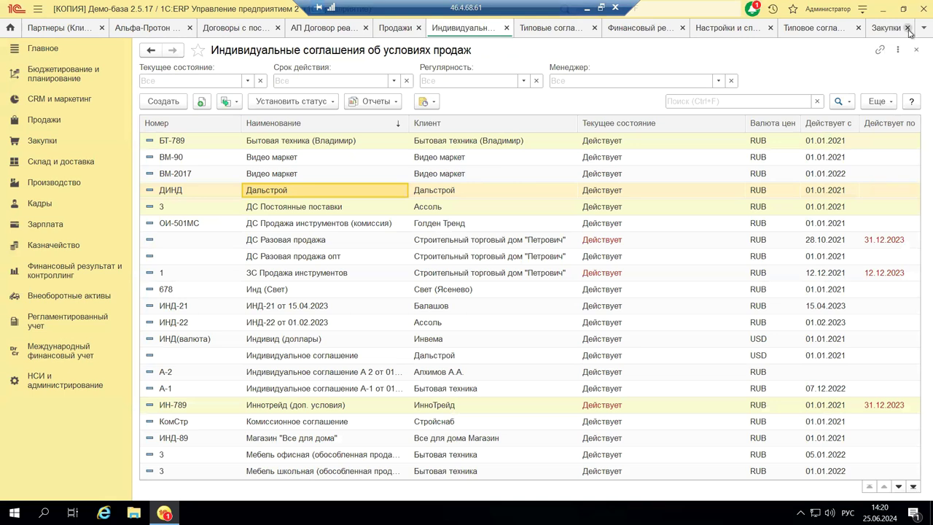
left_click(908, 27)
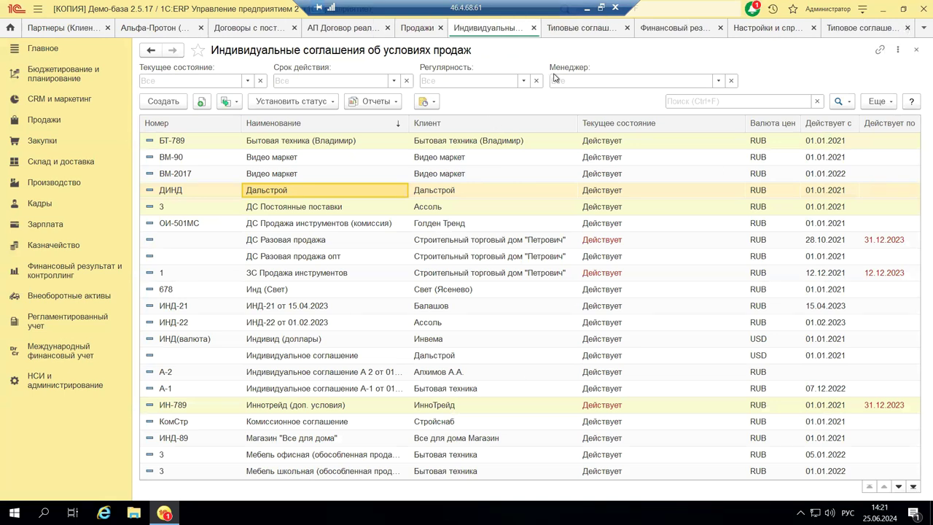
- Switch to the PowerPoint presentation and review slides 7 to 9 on standard agreements, customer segments and item segments
left_click(588, 9)
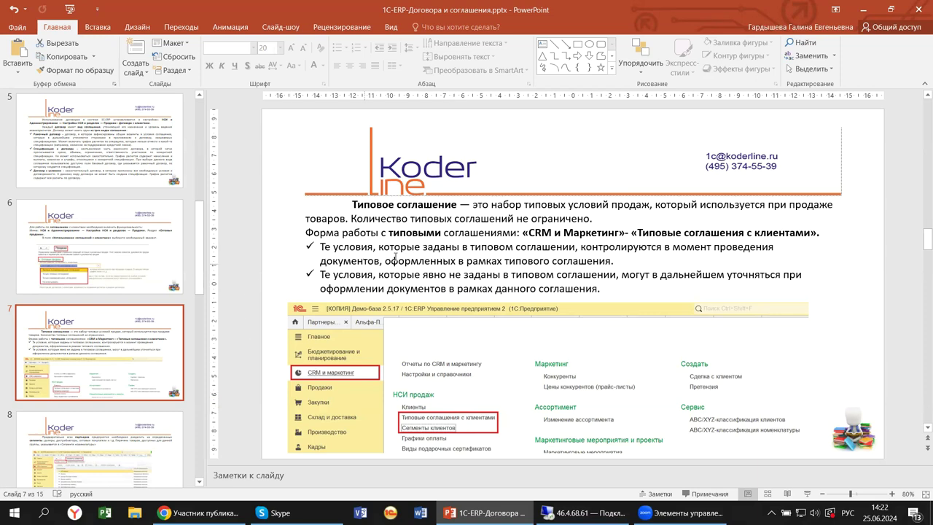
key("Page_Down")
key("Page_Down")
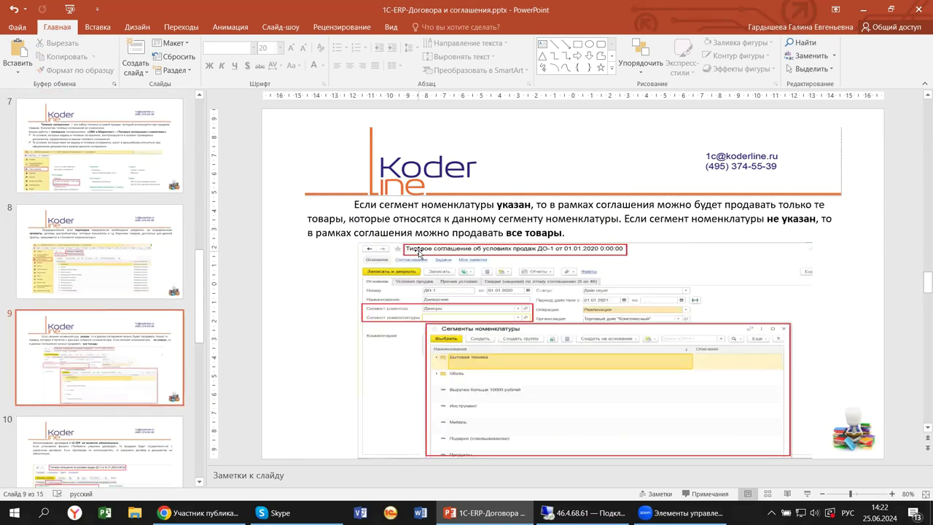
scroll(70, 252, "up", 5)
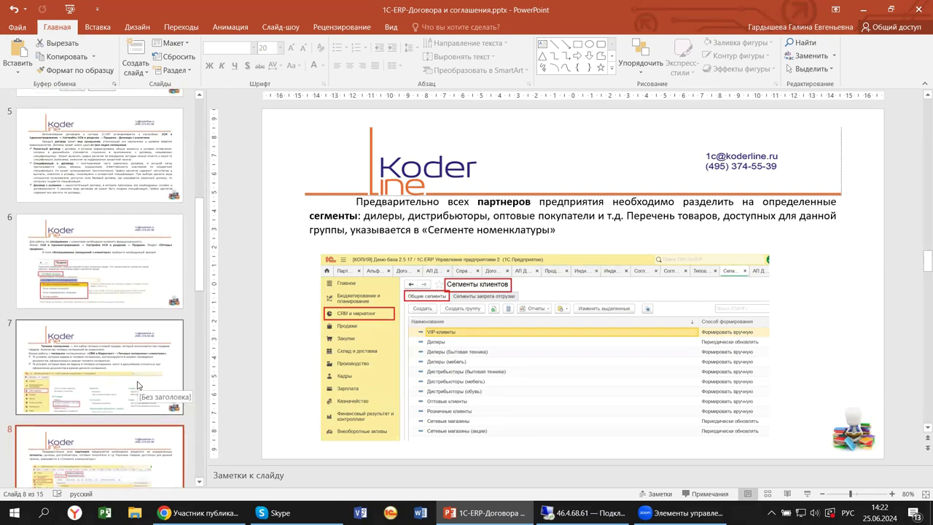
scroll(95, 445, "down", 3)
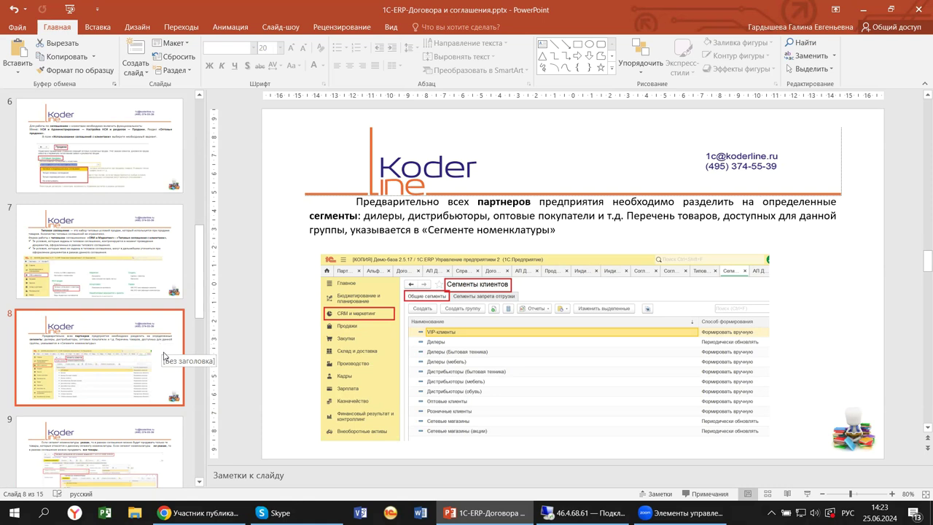
left_click(113, 458)
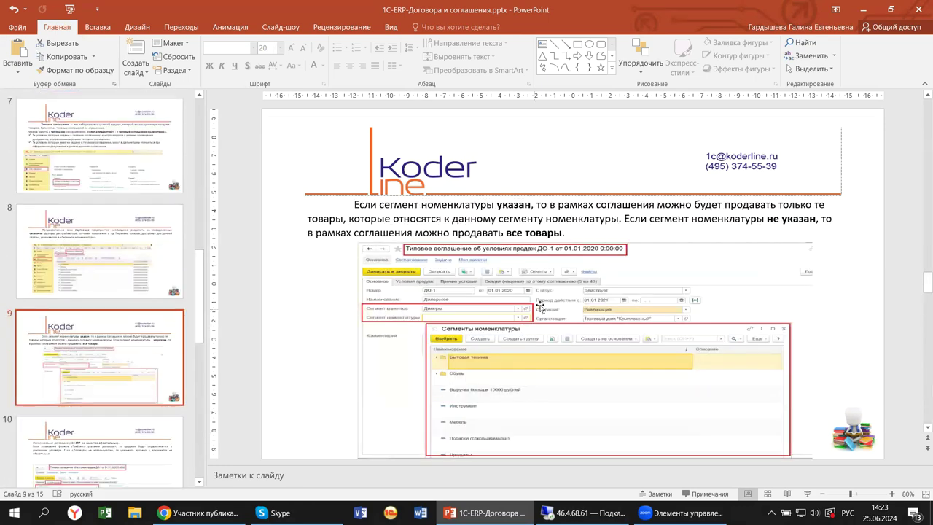
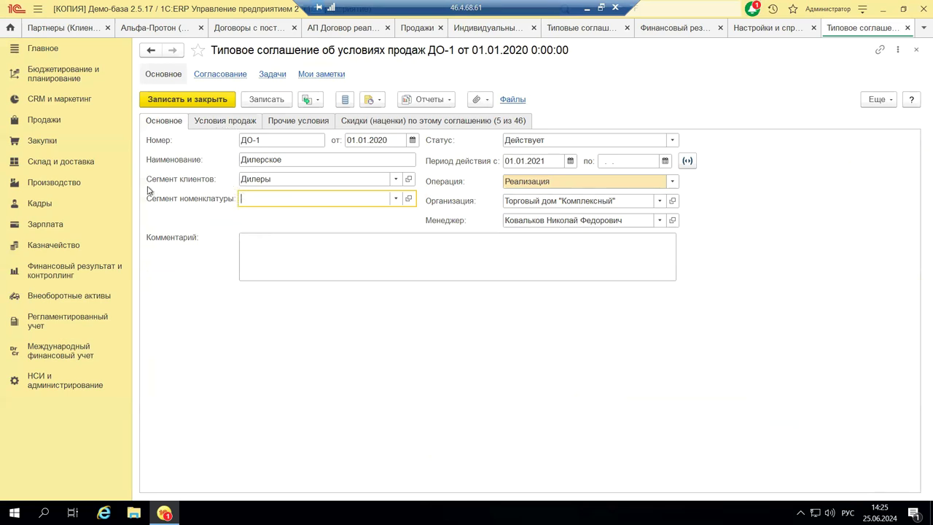
- Review the item segments and operation types available for standard agreement ДО-1 without selecting any
left_click(396, 199)
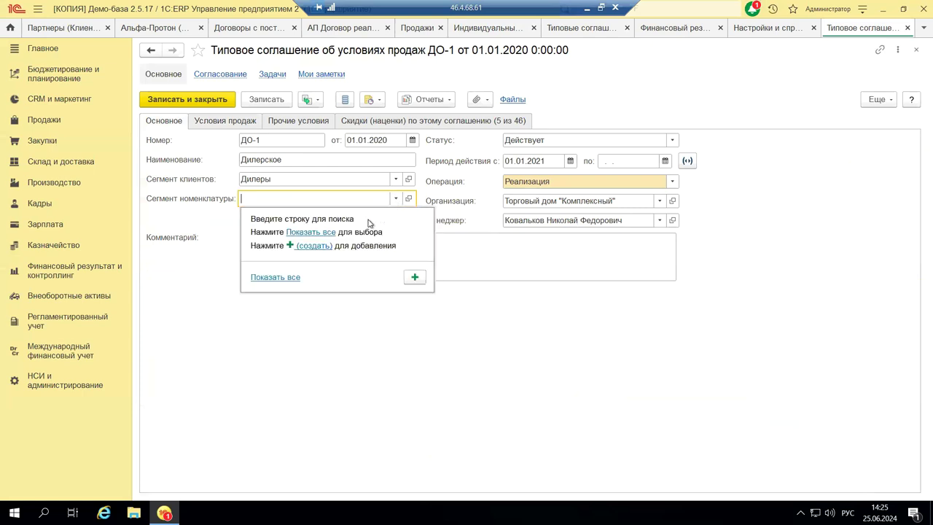
left_click(310, 232)
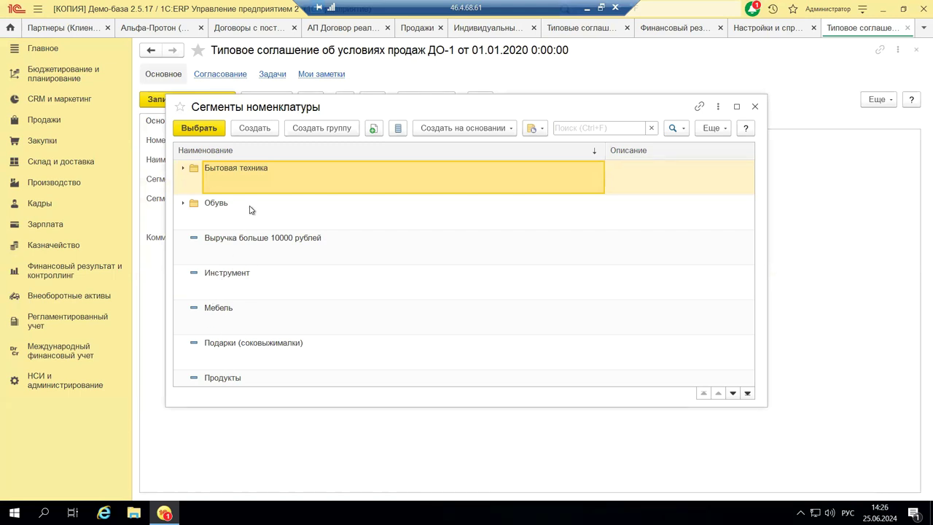
left_click(754, 106)
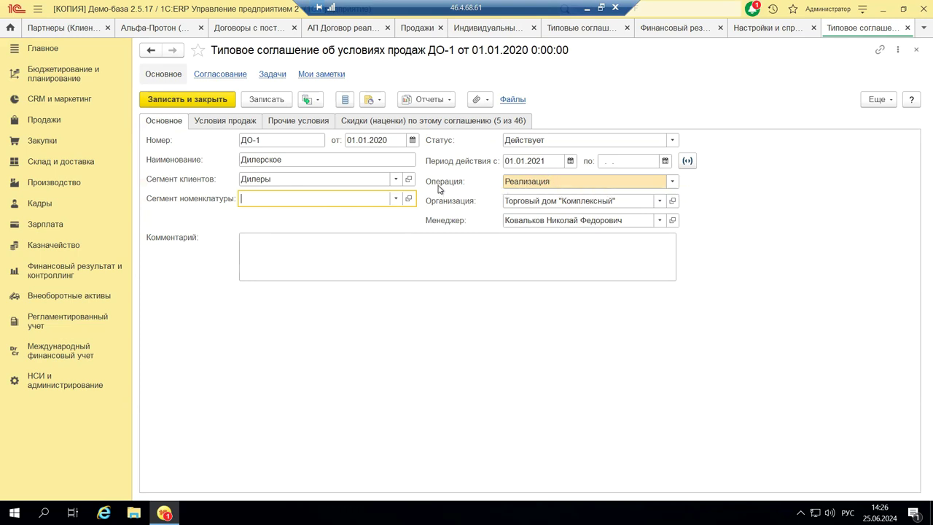
left_click(672, 183)
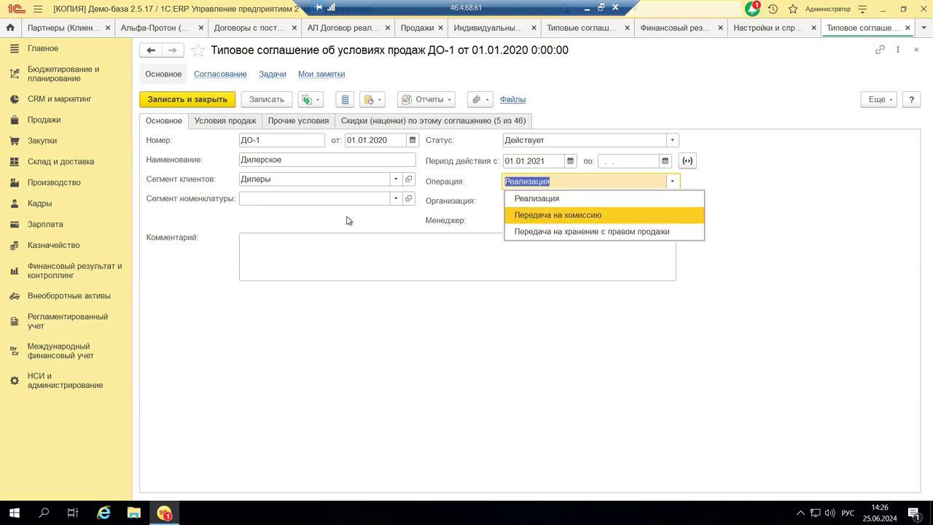
left_click(223, 123)
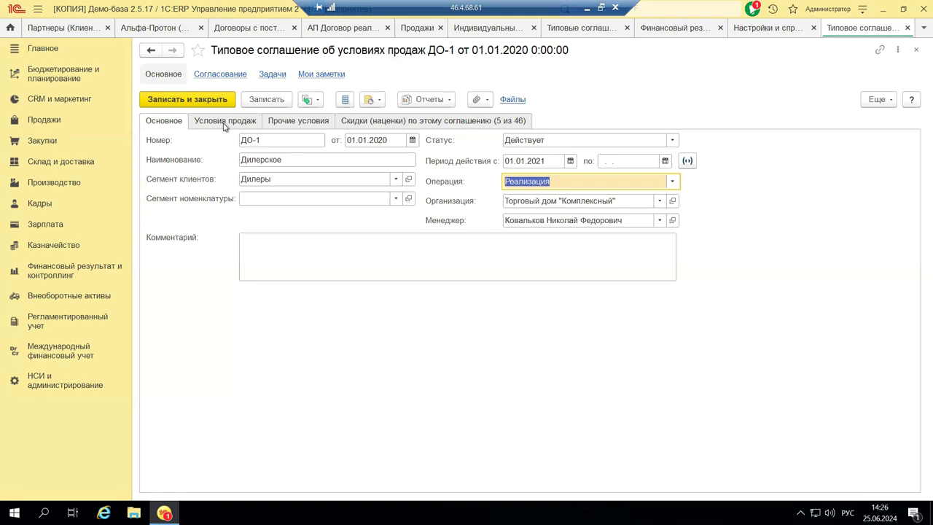
- In the sales conditions of agreement ДО-1, set the payment terms to "Договоры не используются, порядок расчетов"
left_click(222, 122)
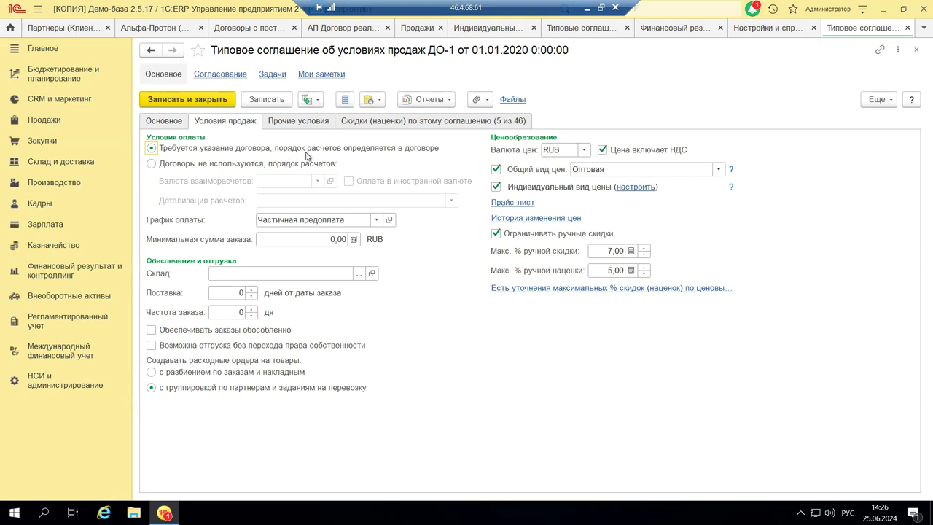
left_click(152, 165)
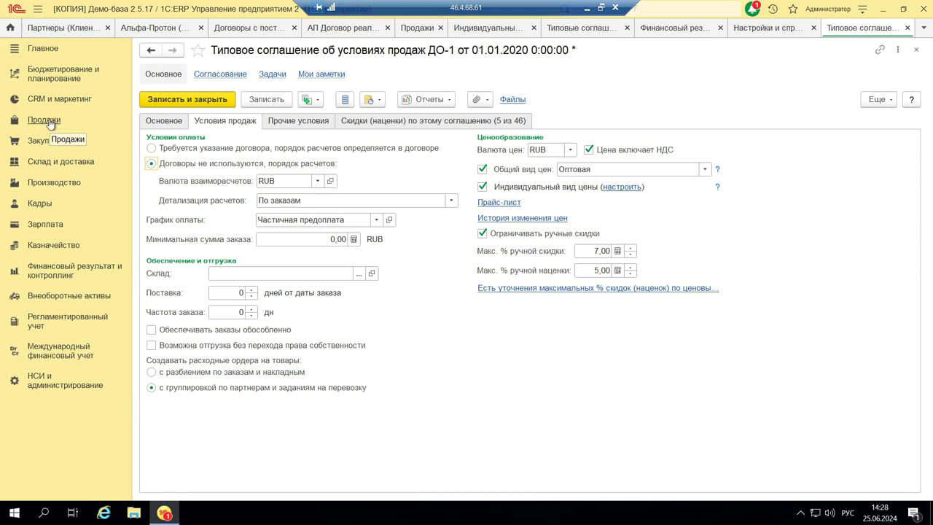
- Open the list of customer contracts (Договоры с клиентами) in the sales section
left_click(47, 122)
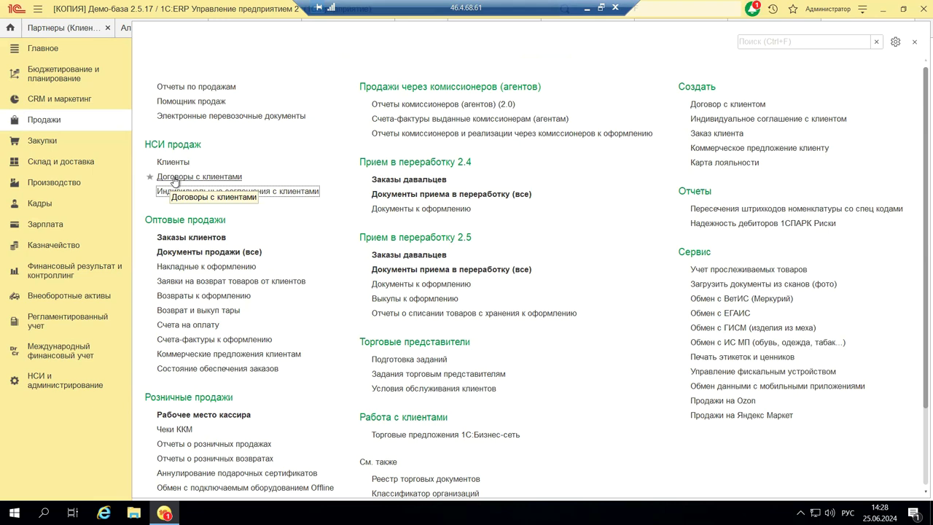
left_click(175, 181)
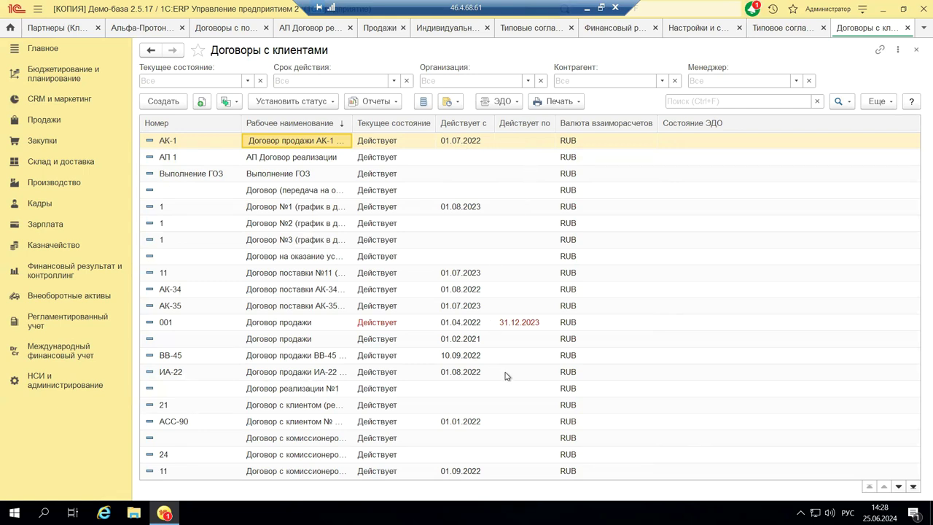
- Review the available reports and status options in the customer contracts list without applying any
left_click(375, 102)
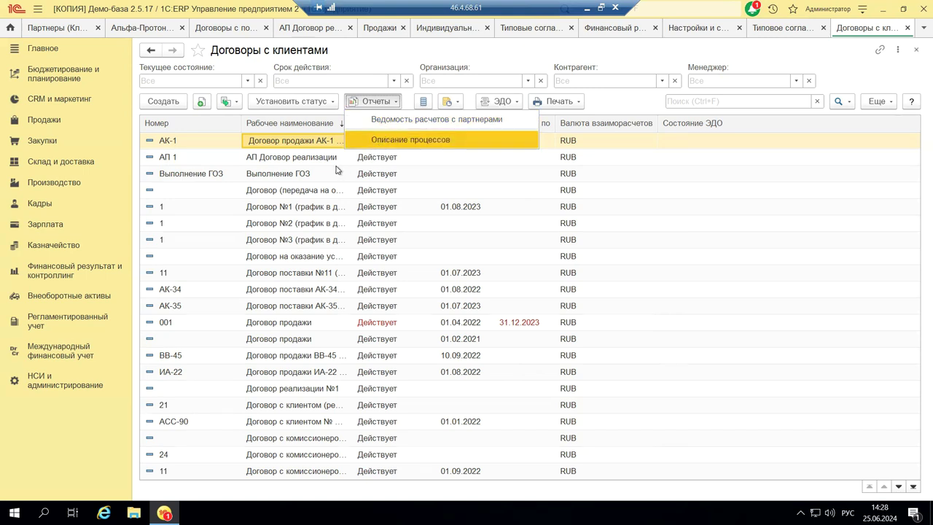
left_click(487, 227)
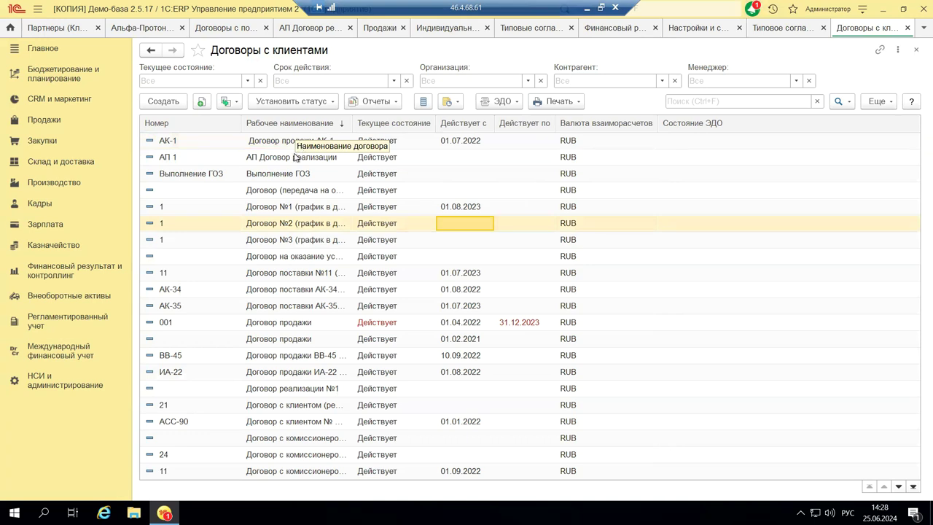
left_click(333, 103)
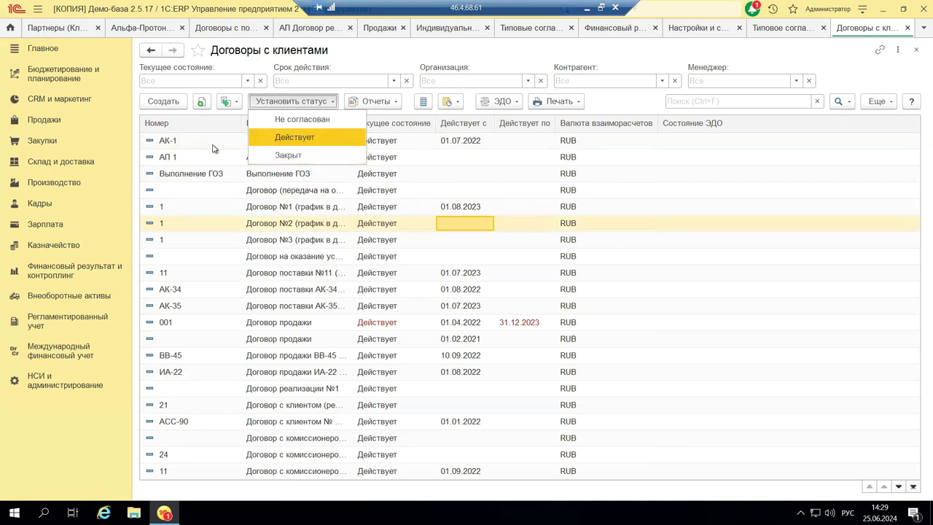
left_click(486, 278)
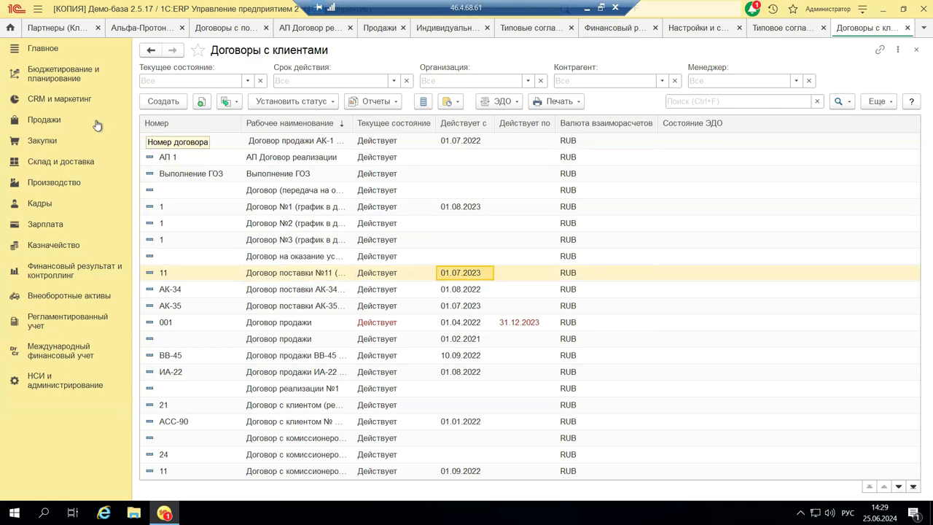
- Reopen the customer contracts list and examine the organization card of the "Договор продажи" contract valid from 01.02.2021
left_click(917, 49)
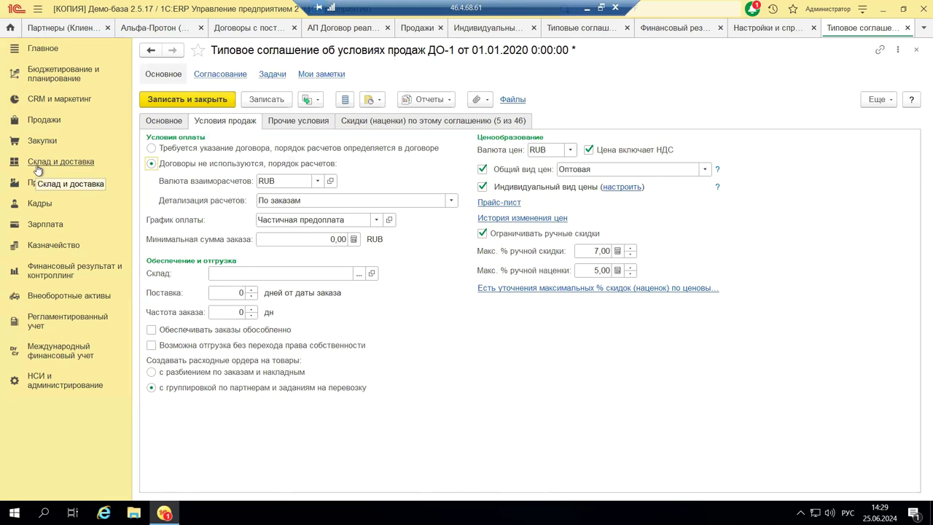
left_click(53, 122)
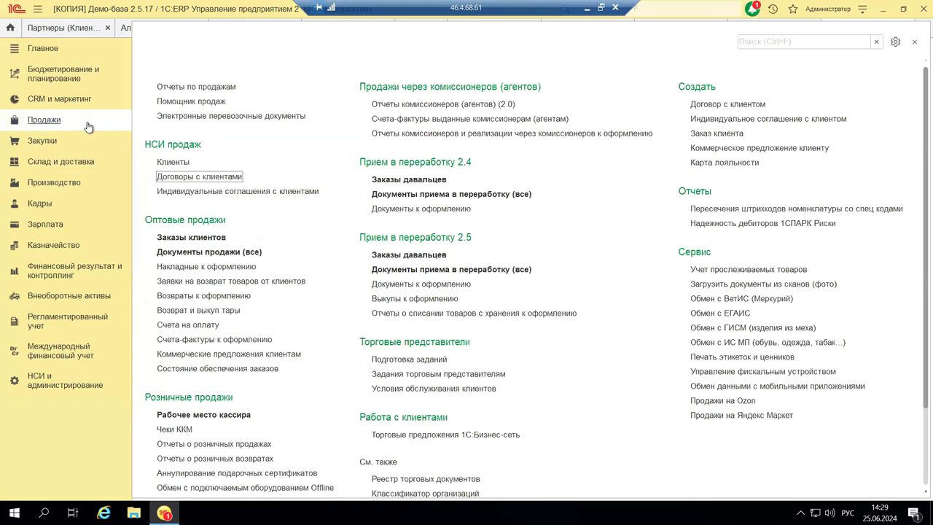
left_click(206, 177)
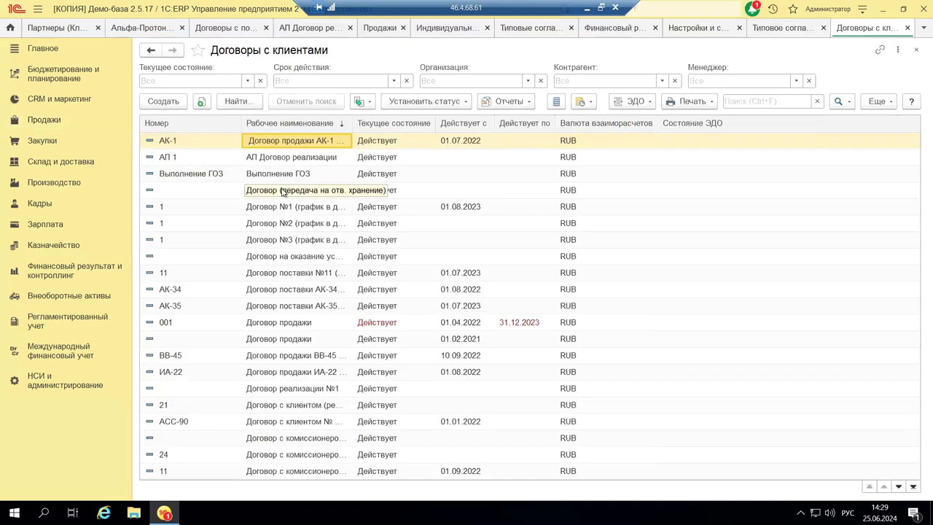
double_click(279, 341)
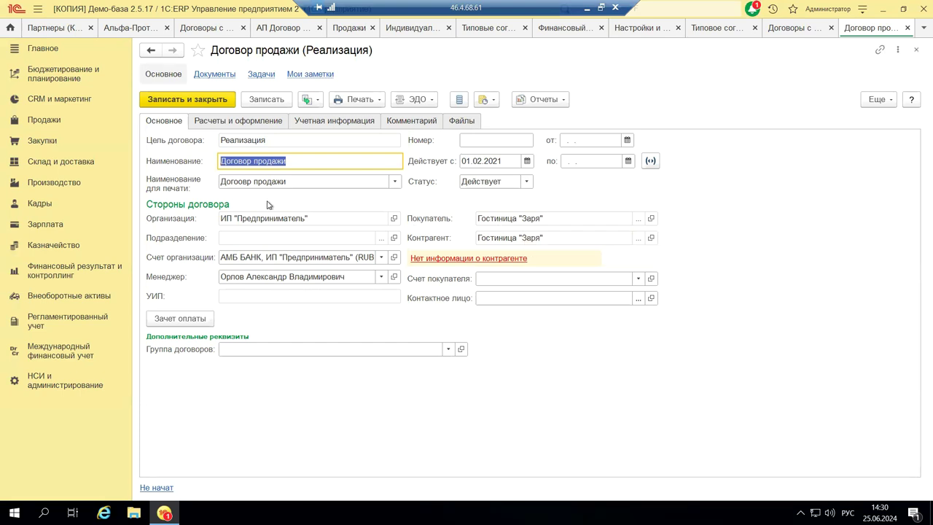
left_click(393, 220)
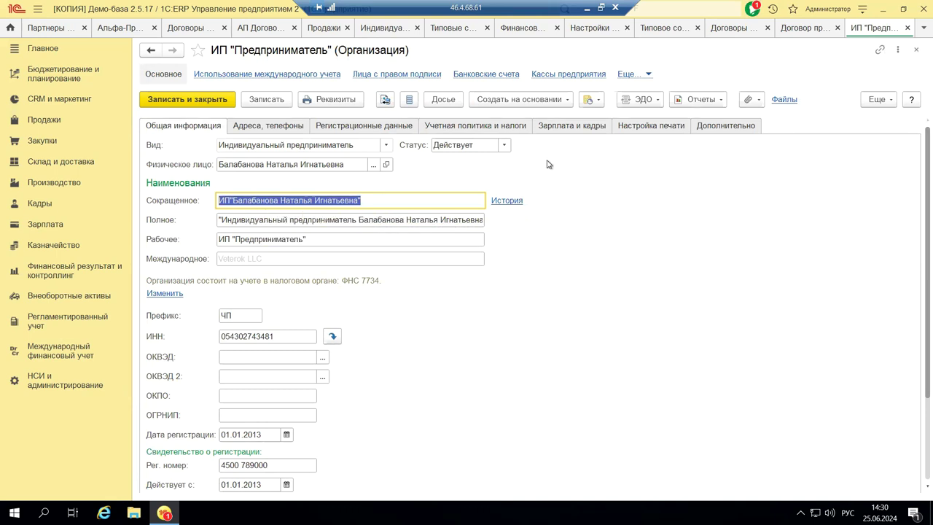
left_click(917, 49)
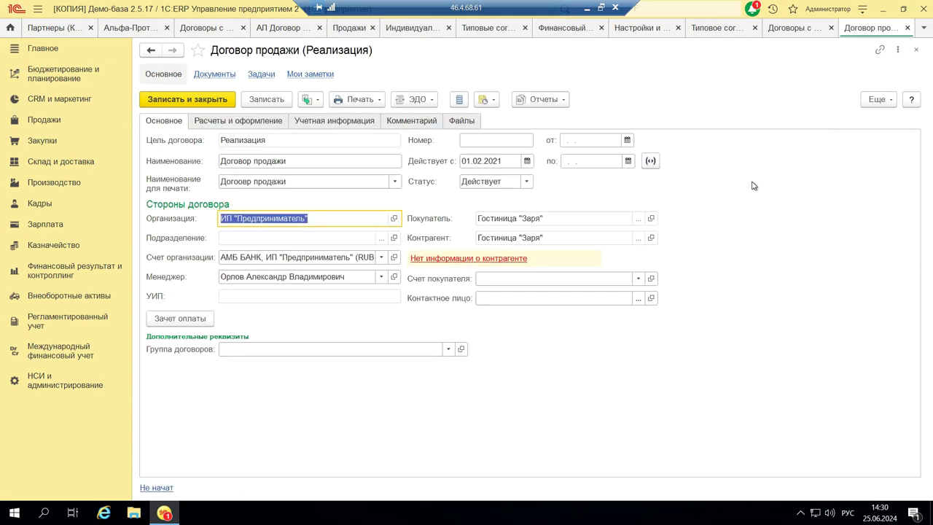
- View the contracts of the buyer Гостиница "Заря" from its partner card and close the sales contract
left_click(650, 219)
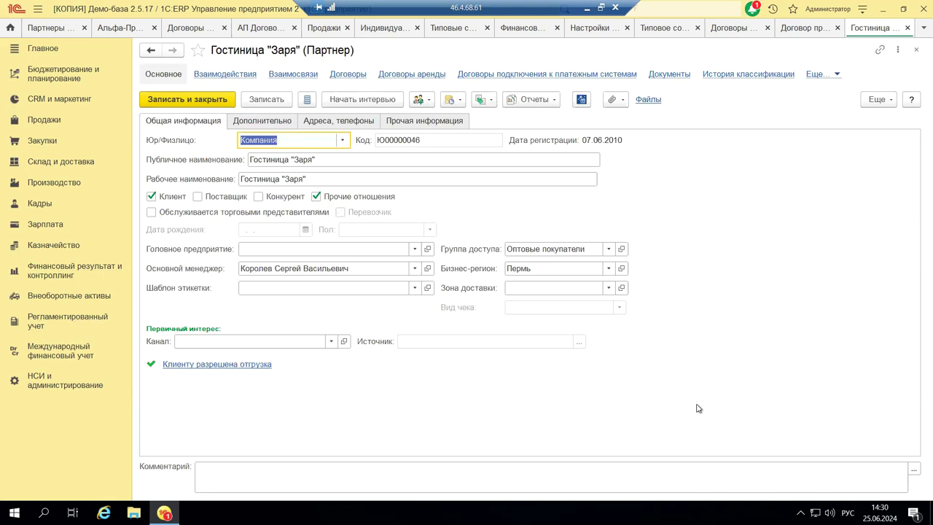
left_click(340, 75)
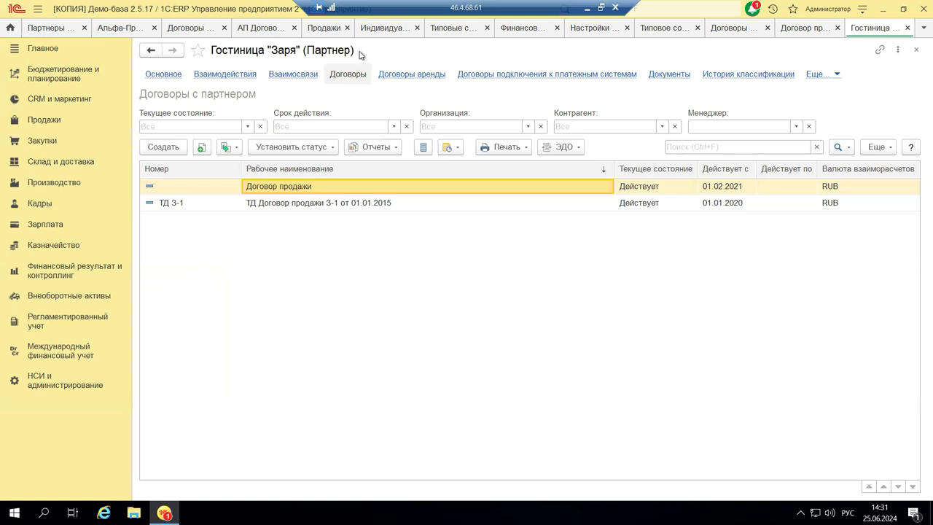
left_click(917, 53)
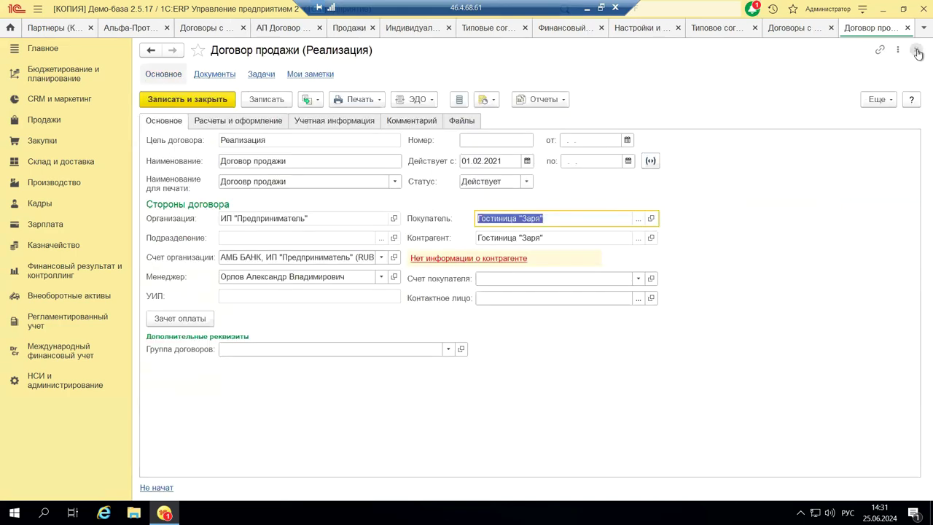
left_click(918, 53)
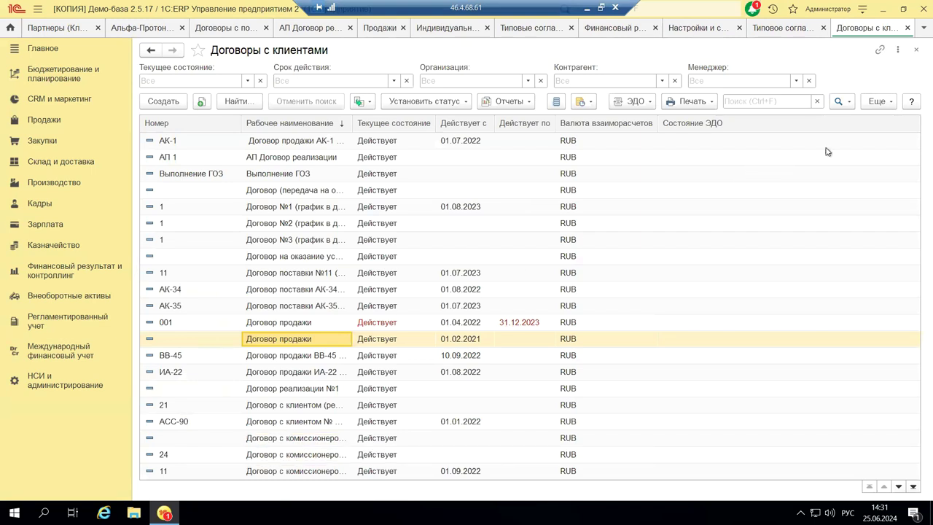
- Switch to the PowerPoint presentation and review slide 10 on the optional use of contracts
left_click(588, 8)
scroll(70, 347, "down", 2)
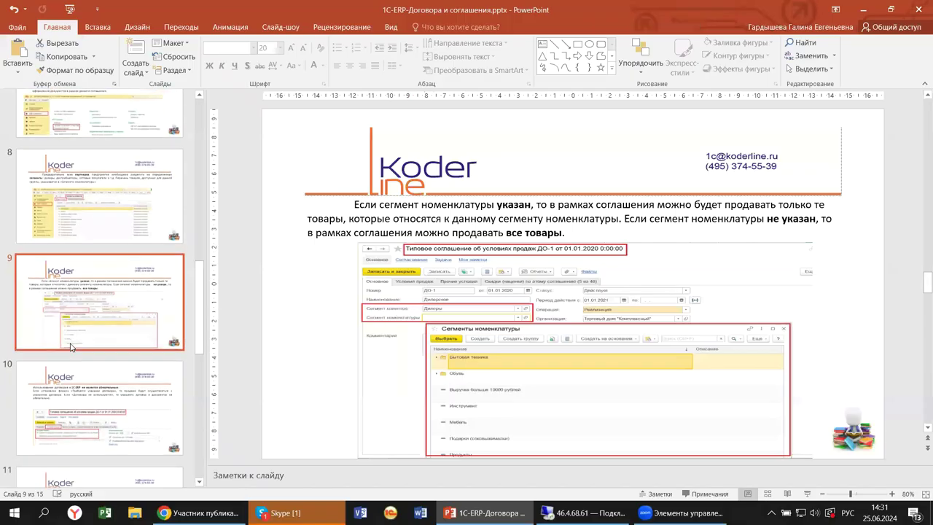
scroll(70, 347, "down", 3)
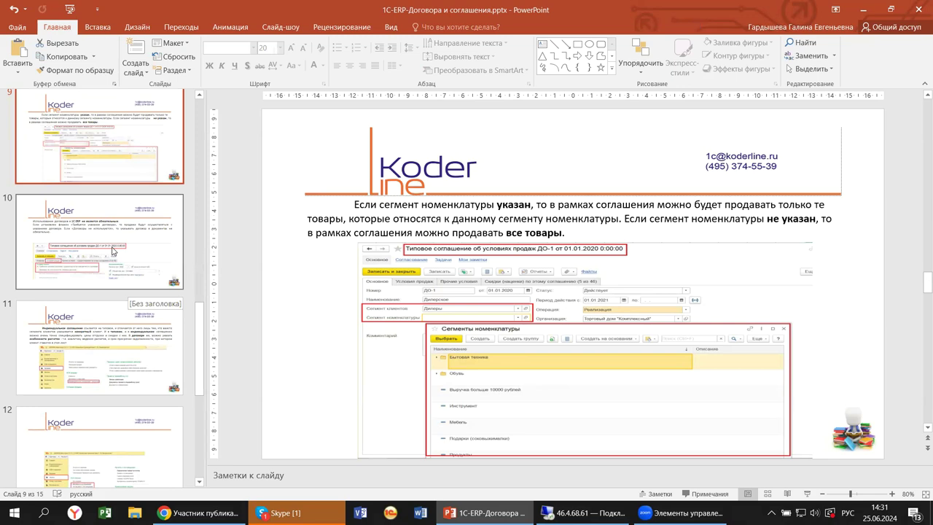
left_click(113, 252)
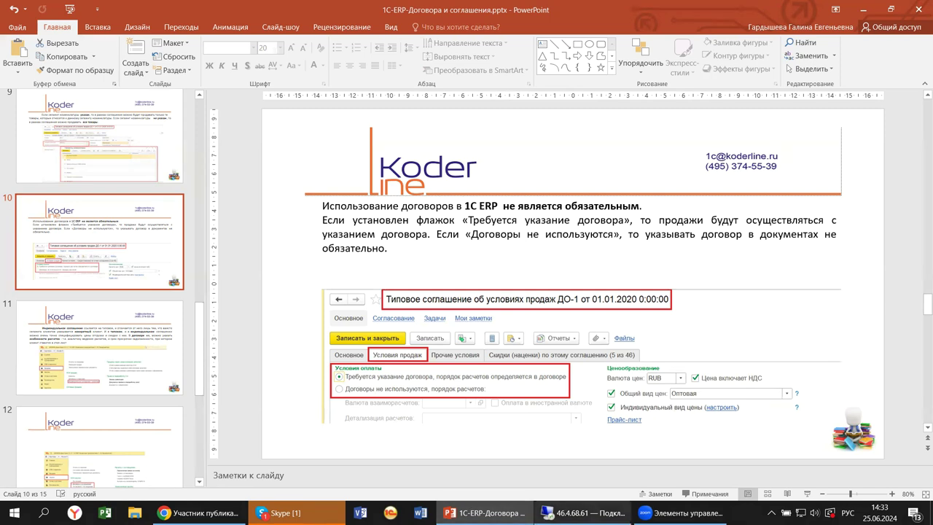
mouse_move(561, 509)
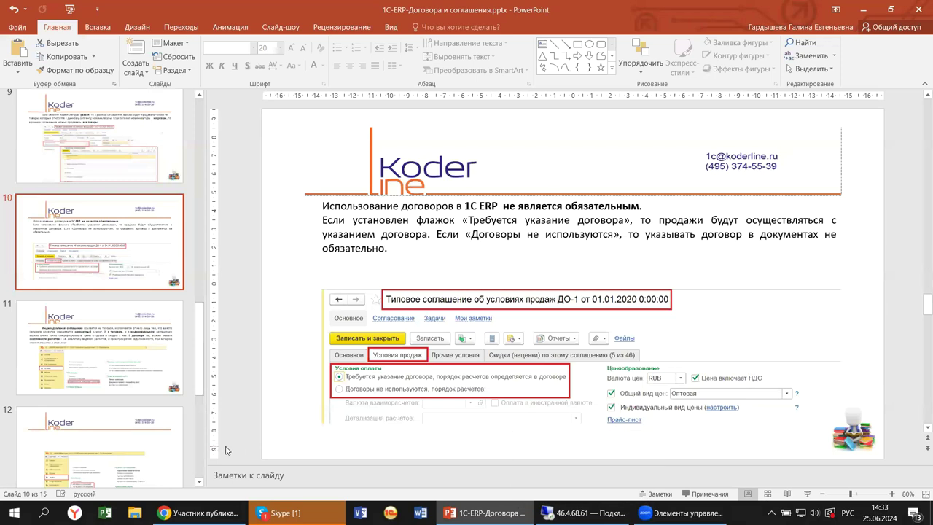
scroll(167, 439, "down", 1)
scroll(167, 439, "down", 2)
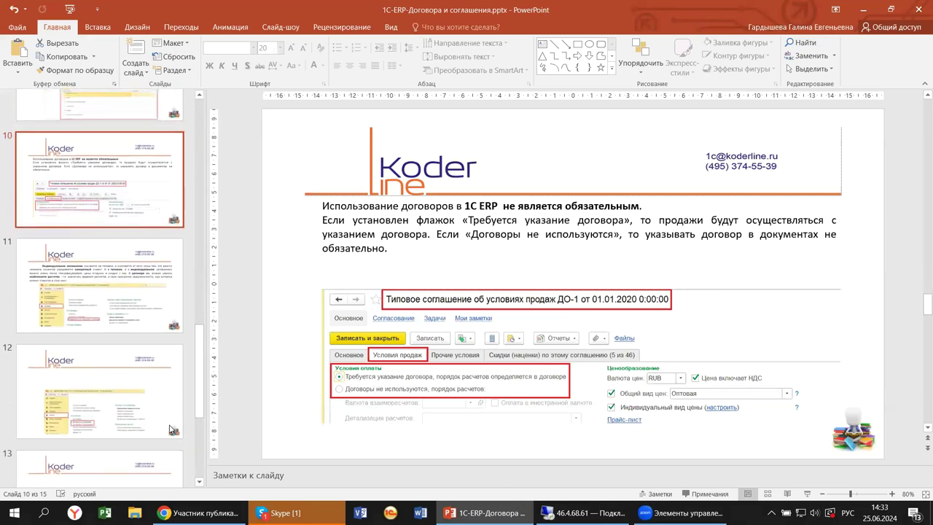
- Switch back to 1C:ERP and review the general price type and payment schedule of agreement ДО-1 without changing them
left_click(571, 512)
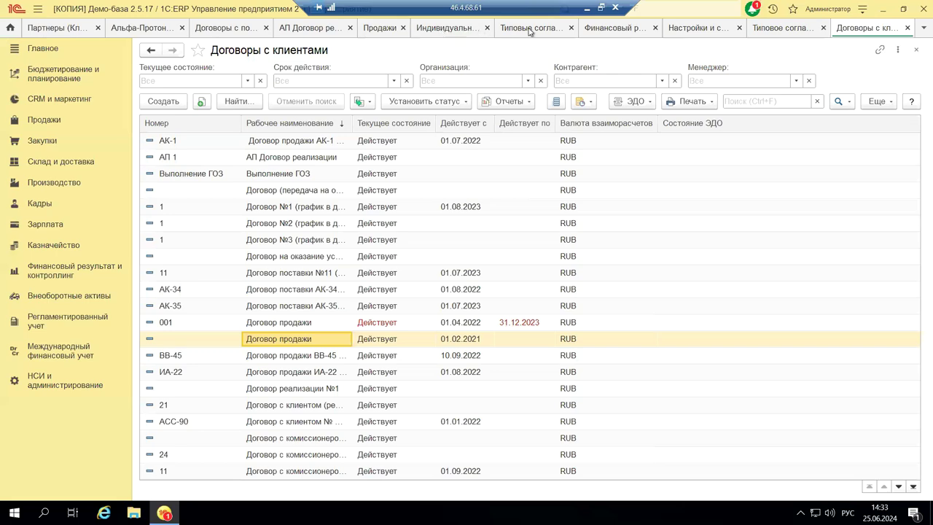
left_click(795, 29)
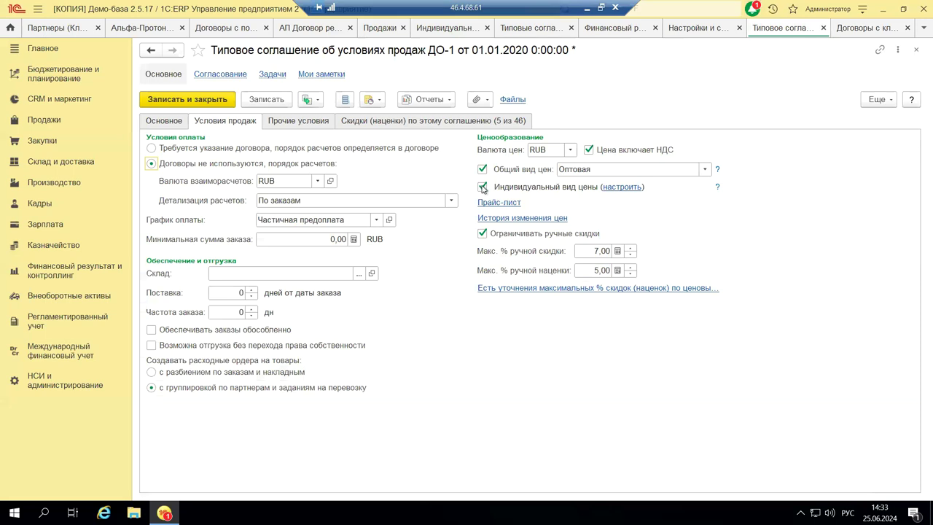
left_click(708, 170)
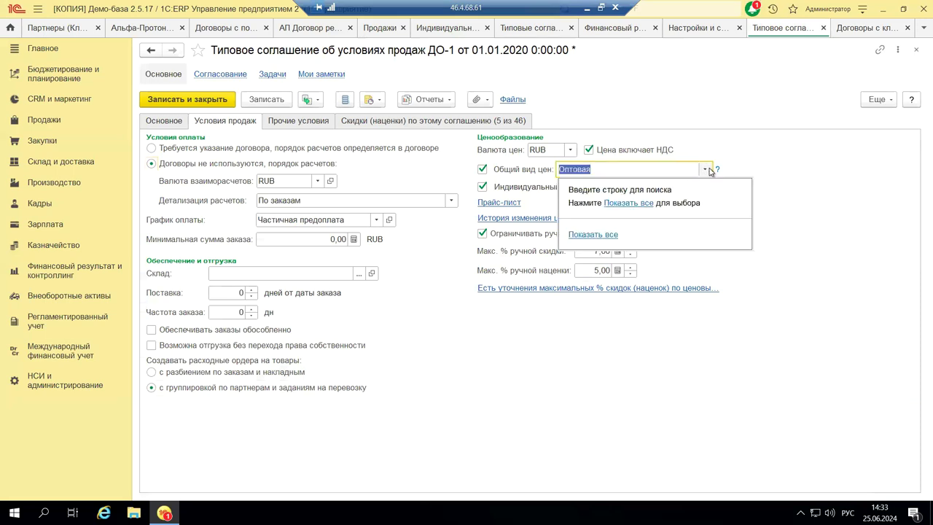
left_click(793, 181)
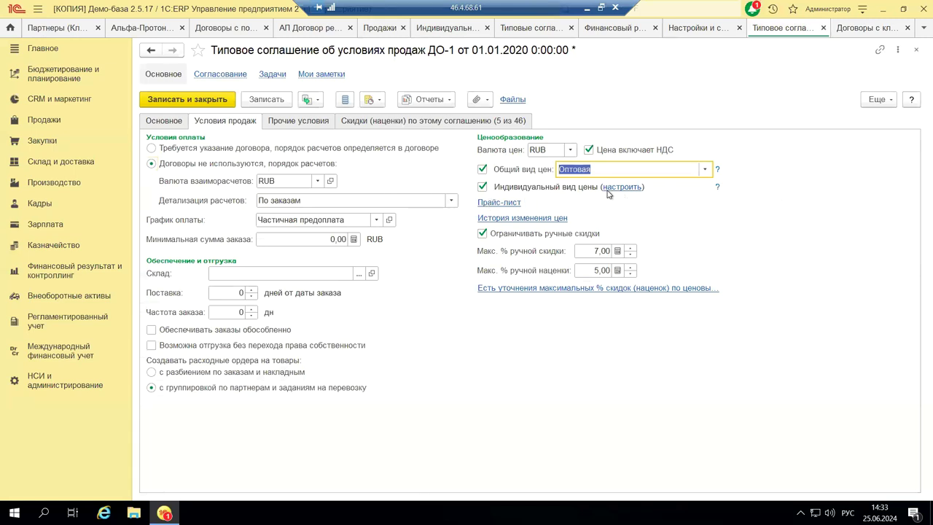
left_click(377, 221)
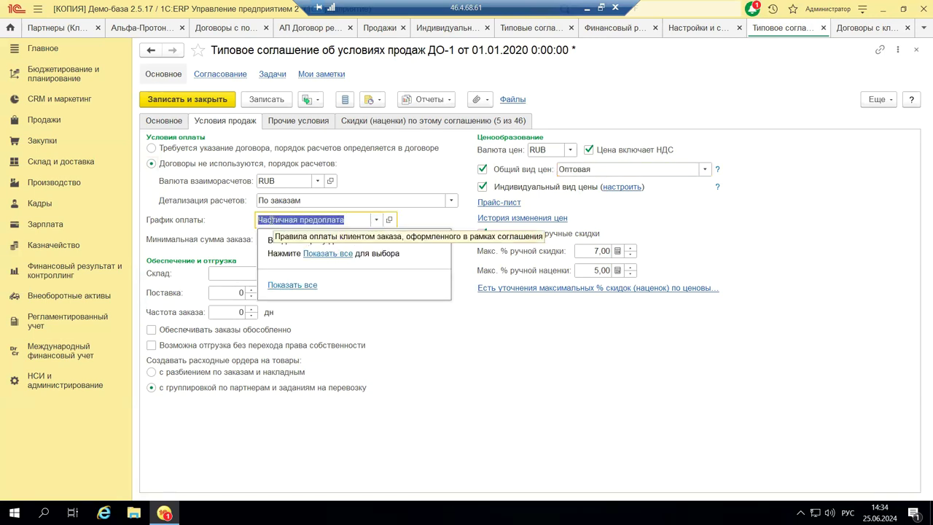
left_click(421, 219)
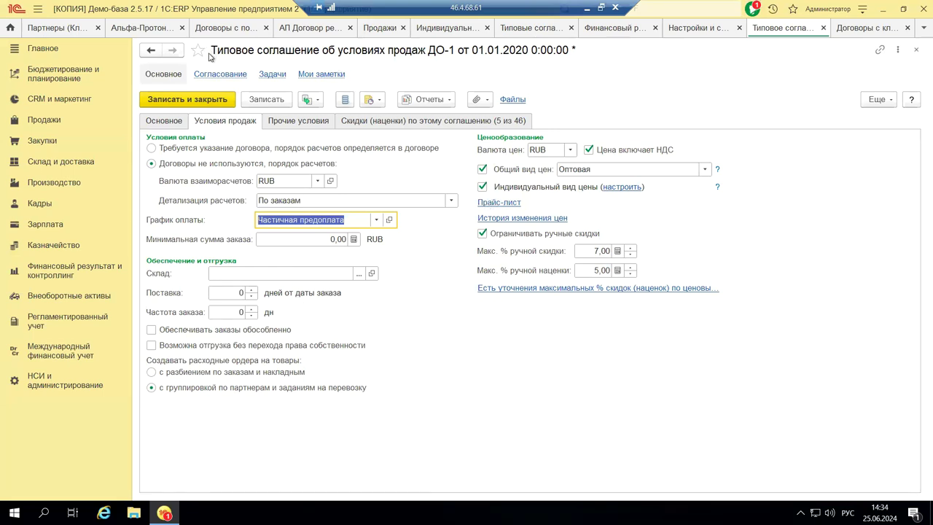
- Check the main details of agreement ДО-1 and view the warehouses available for its "Склад" condition without selecting any
left_click(167, 124)
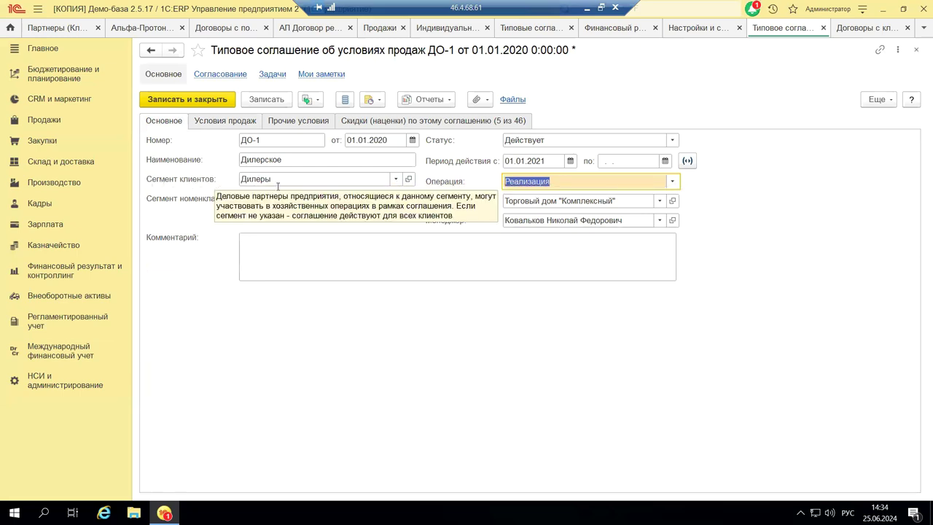
left_click(235, 121)
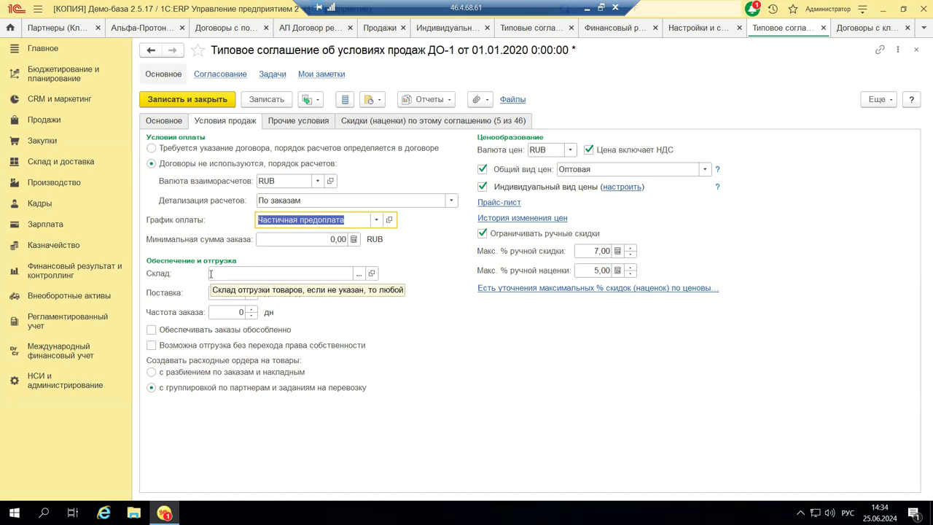
left_click(358, 274)
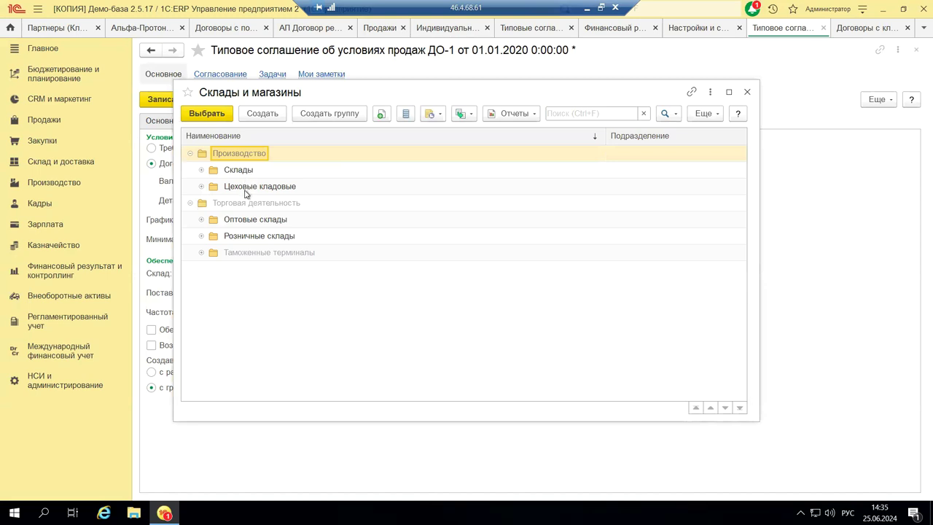
left_click(46, 389)
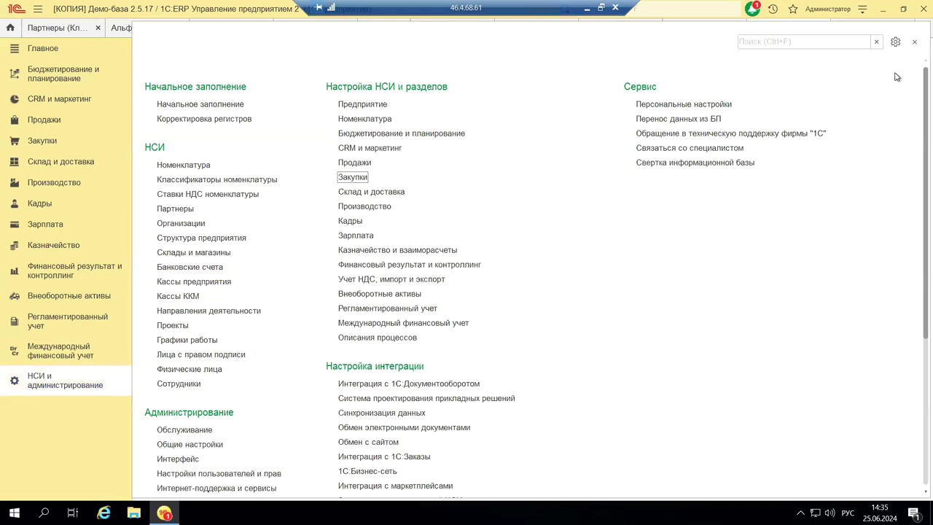
left_click(916, 42)
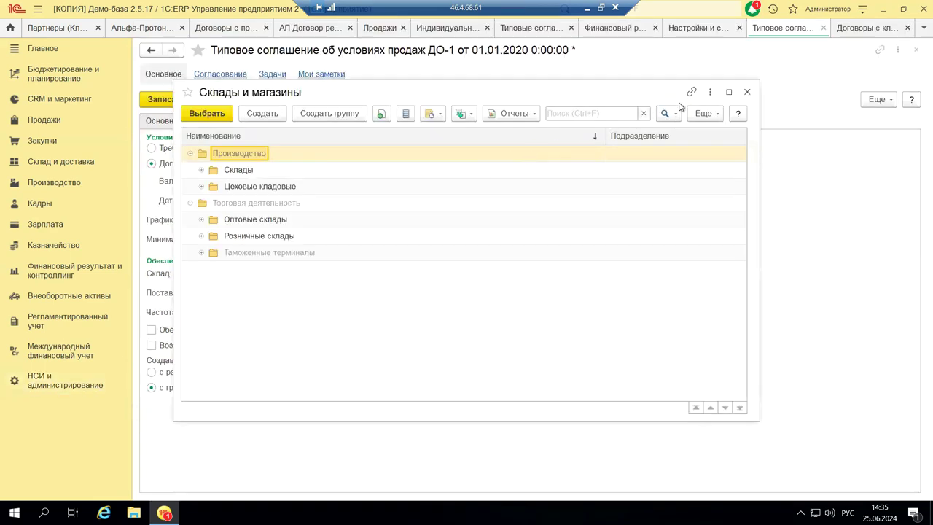
left_click(748, 94)
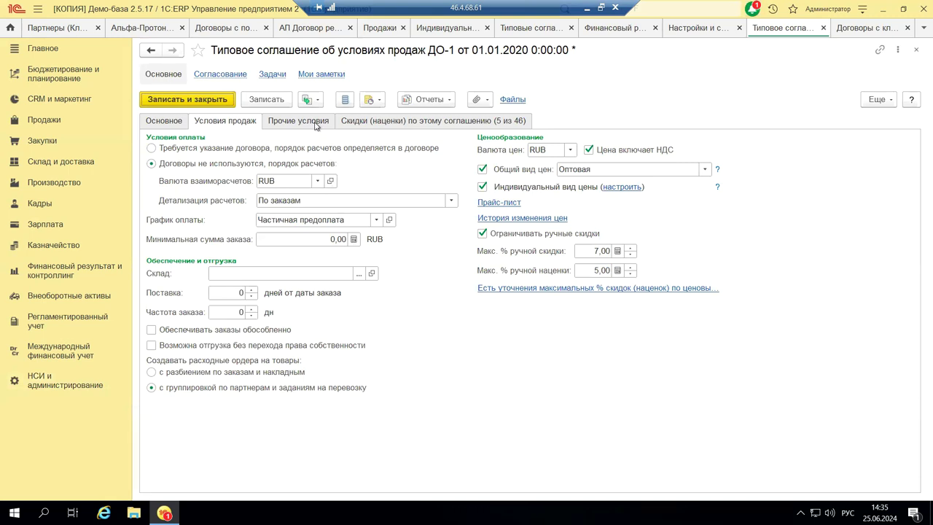
- In the other conditions of agreement ДО-1, set the financial accounting group for settlements to "ГФУ по расчетам с клиентом"
left_click(316, 124)
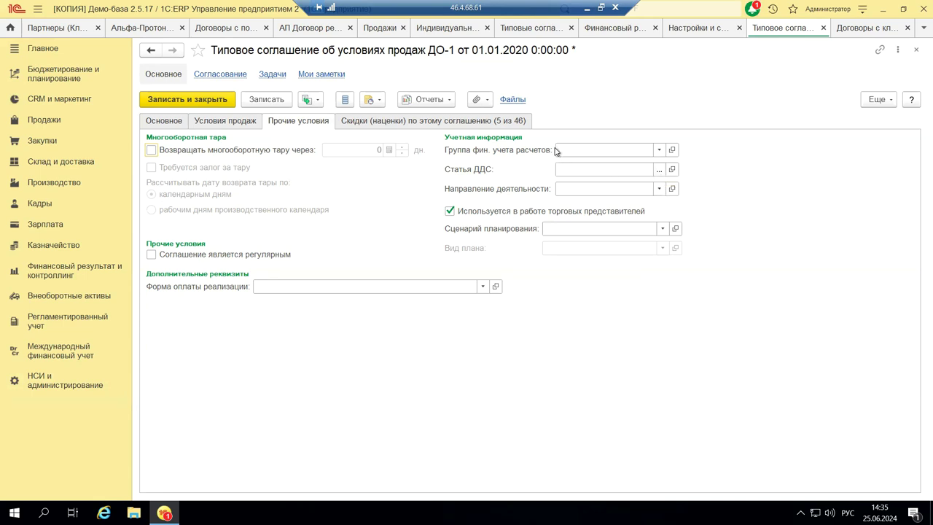
left_click(661, 151)
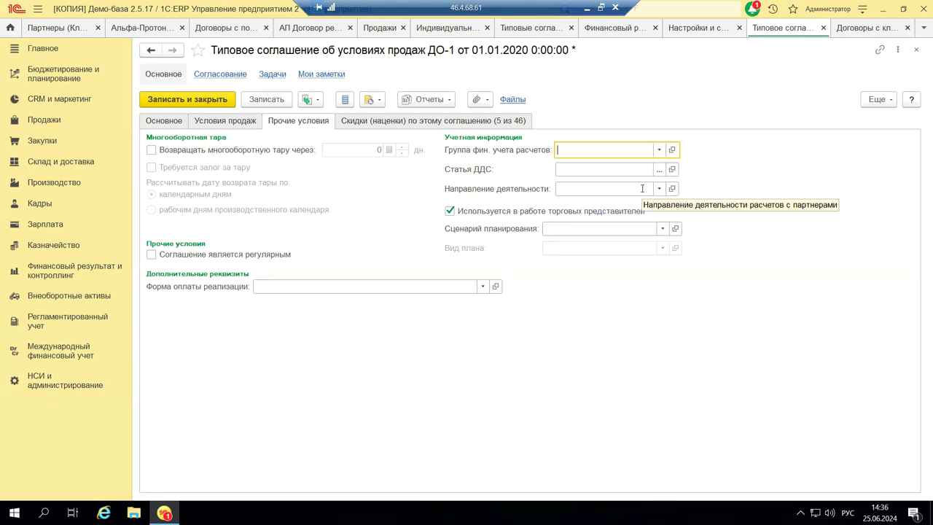
left_click(660, 149)
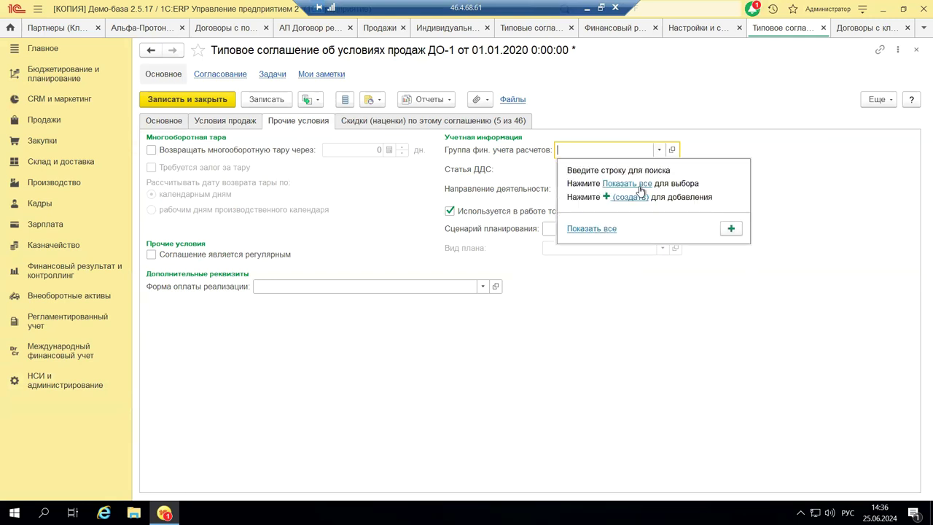
left_click(639, 184)
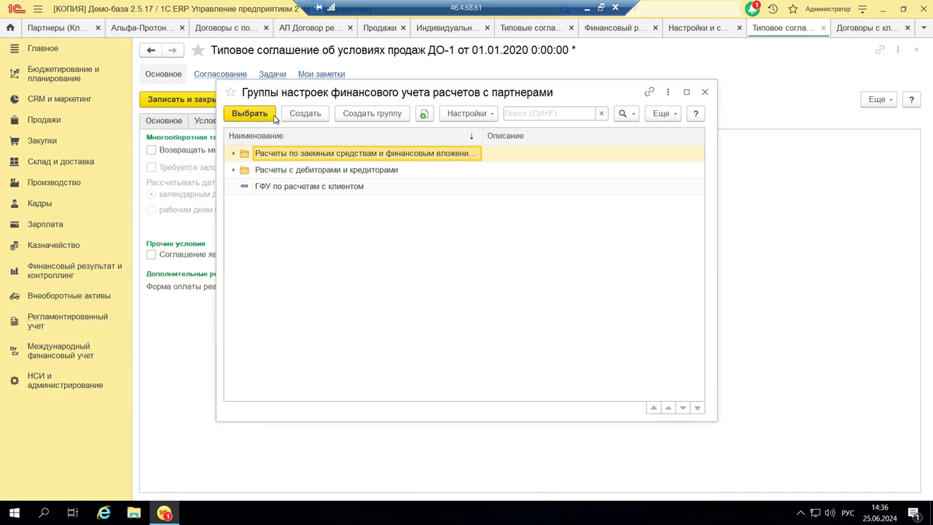
double_click(289, 188)
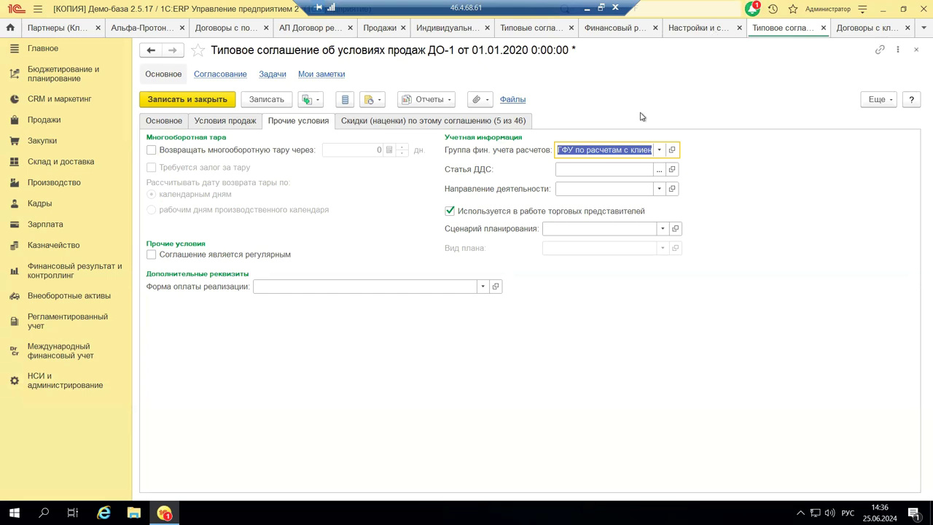
- Review the accounts and settlement object types of "ГФУ по расчетам с клиентом", close its card and return to the agreement's main details
left_click(672, 149)
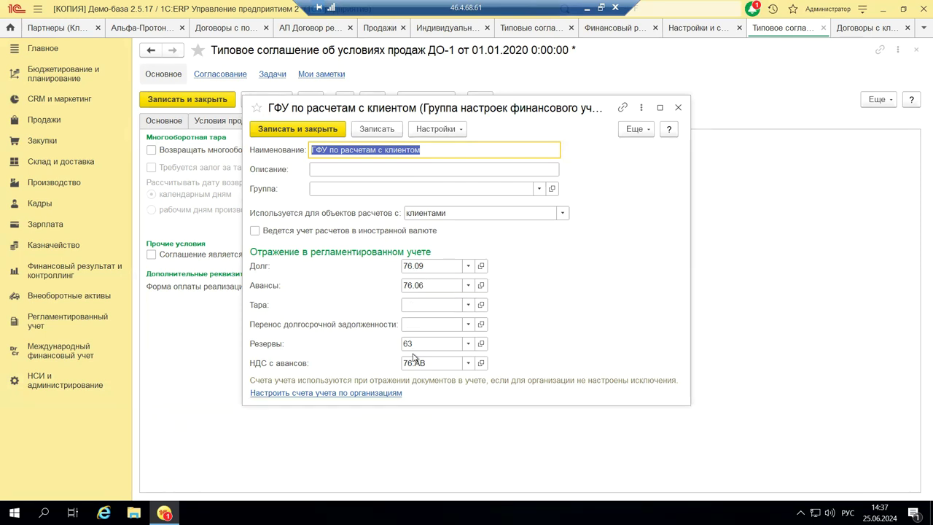
left_click(565, 212)
left_click(565, 212)
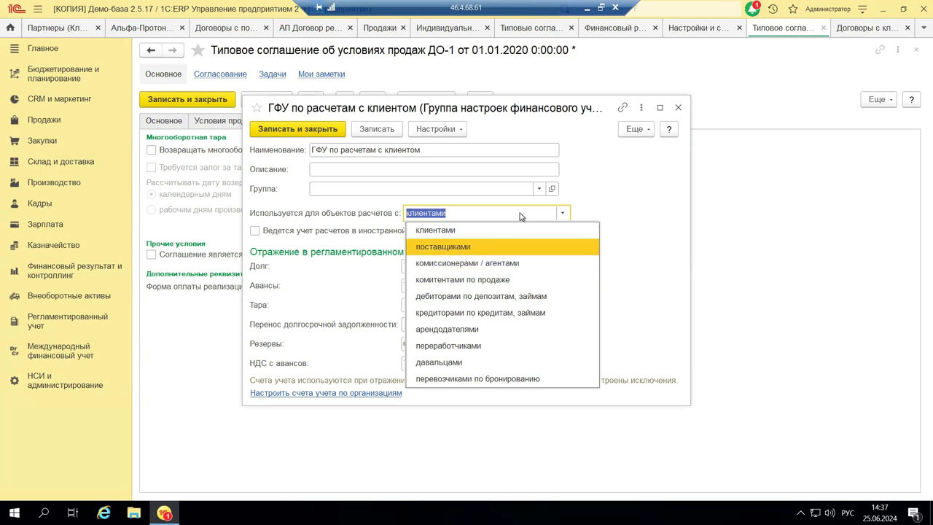
left_click(681, 112)
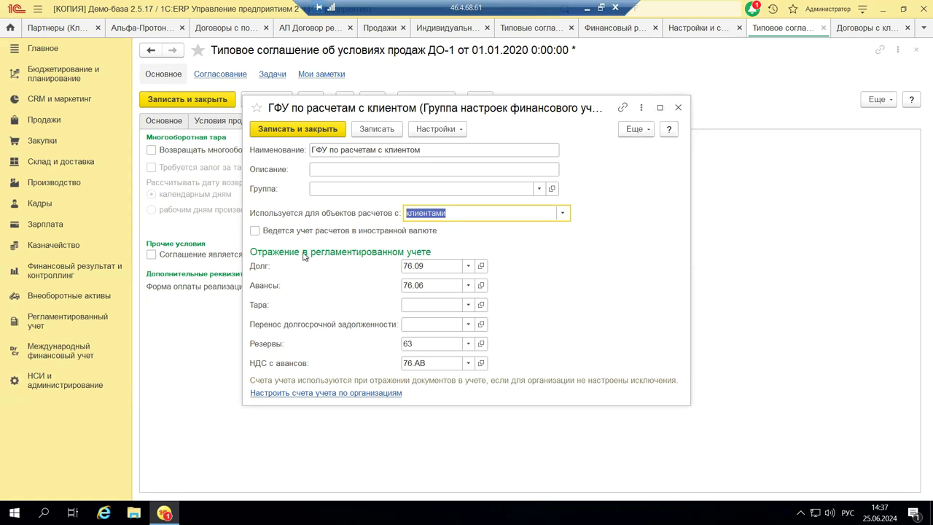
left_click(678, 108)
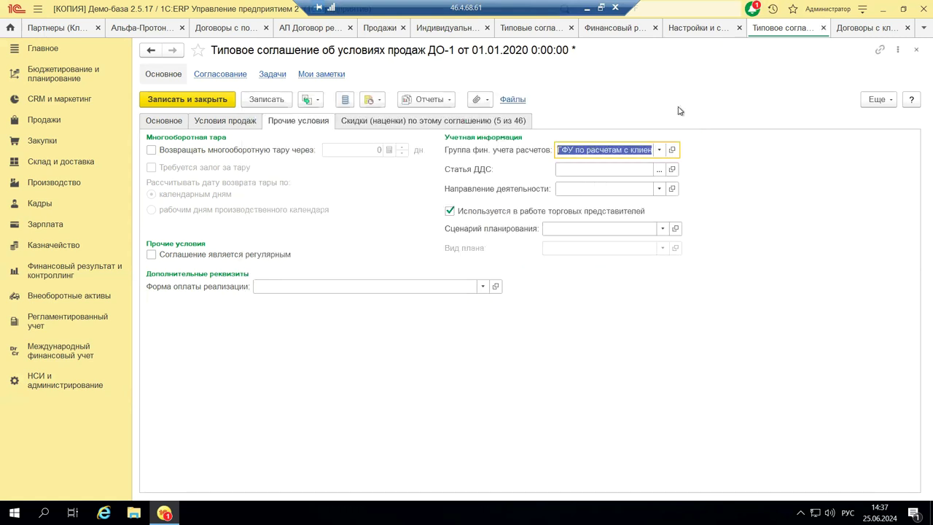
left_click(169, 123)
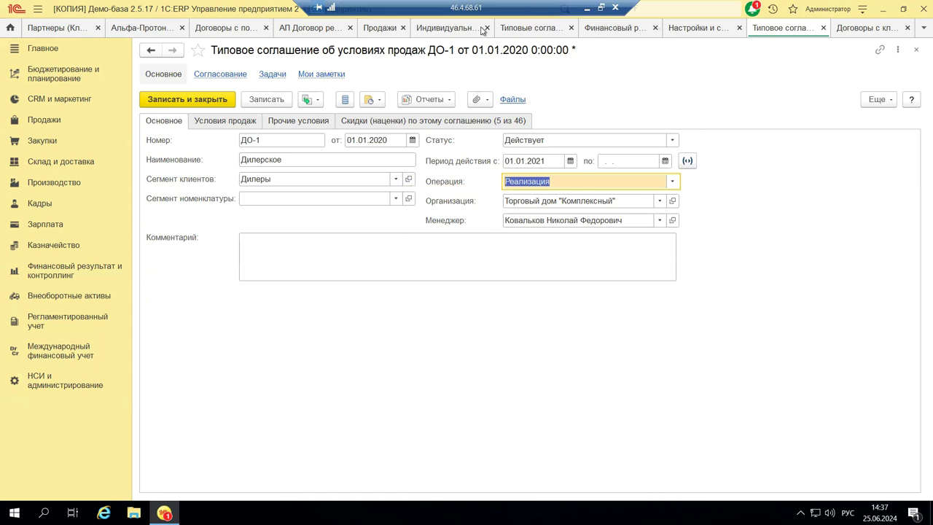
- From the sales clients list, open the partner card of Альфа-Протон, review its relationship types and close it without saving
left_click(41, 120)
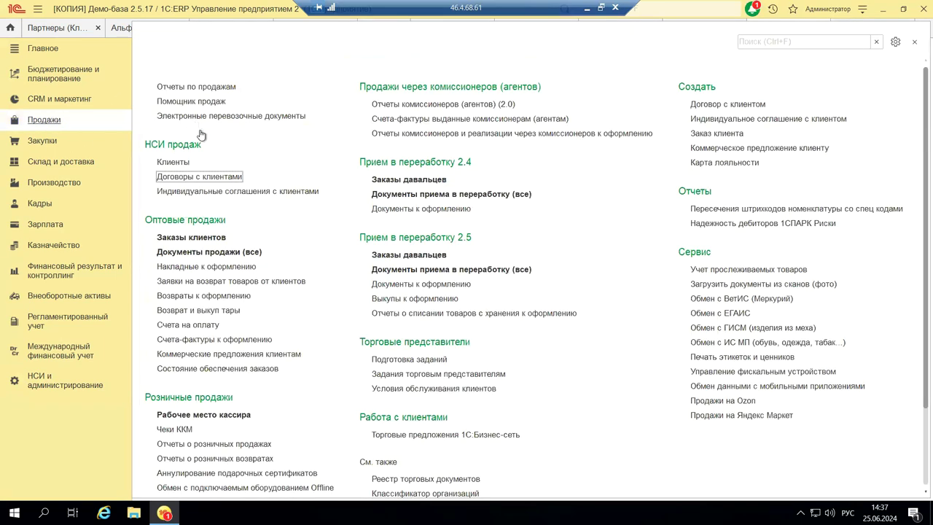
left_click(175, 162)
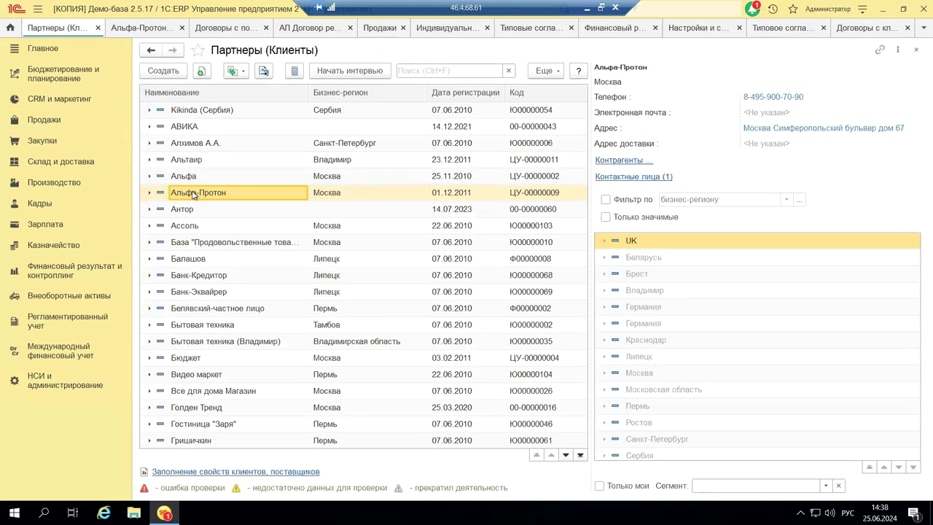
double_click(192, 194)
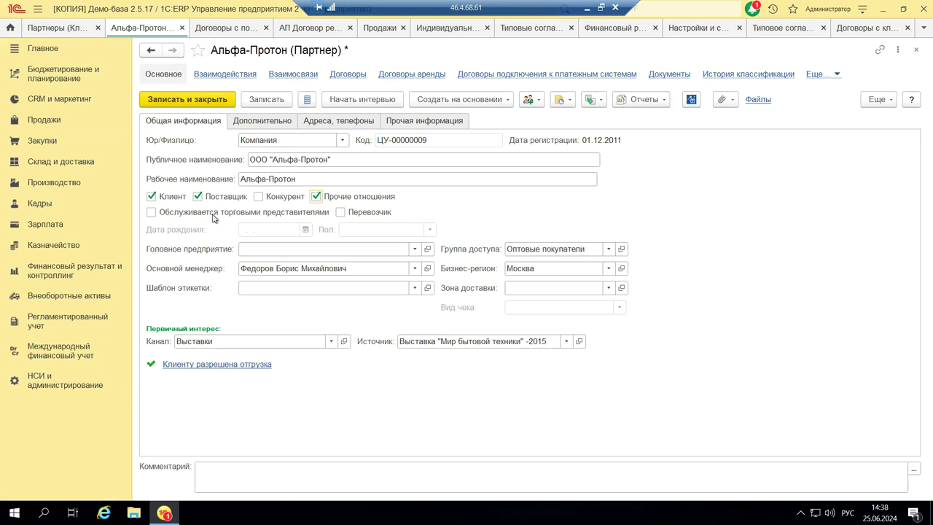
mouse_move(213, 218)
left_click(916, 51)
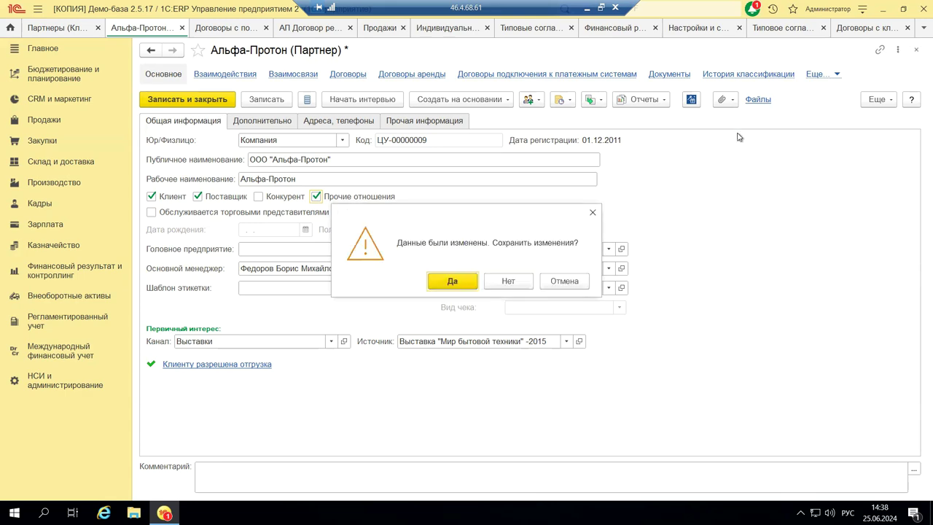
left_click(494, 286)
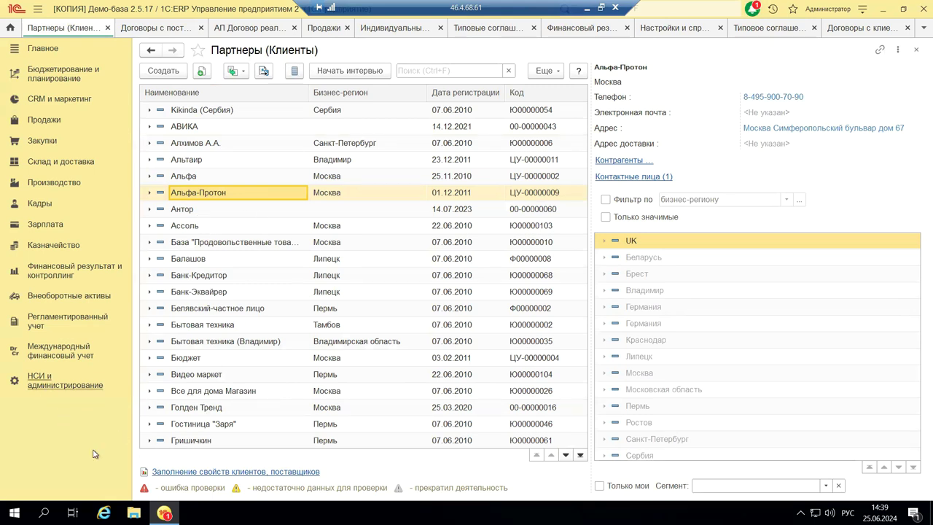
- Switch to the PowerPoint presentation and review slide 11 on individual agreements
left_click(587, 13)
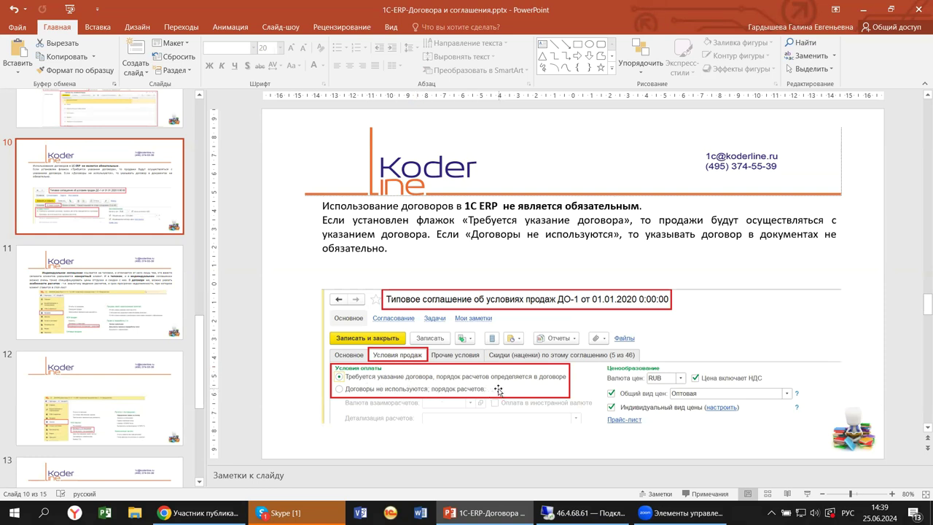
left_click(145, 286)
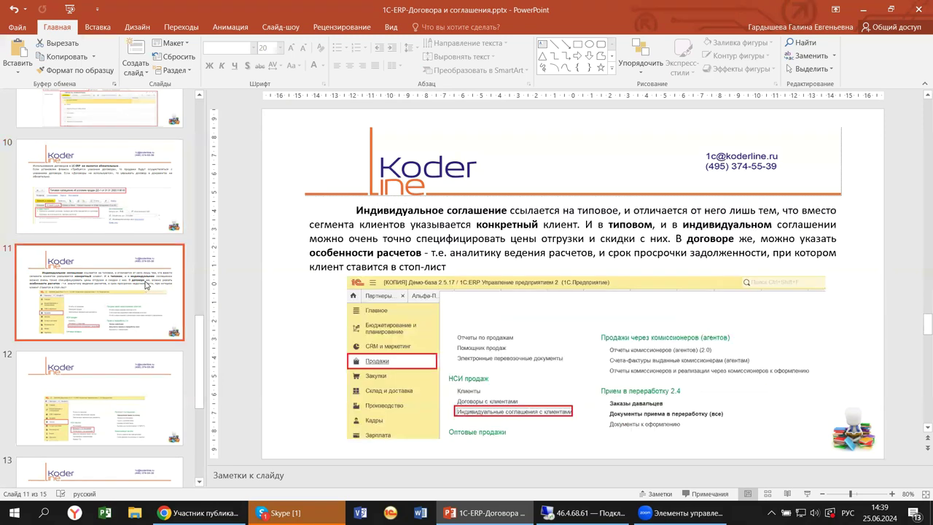
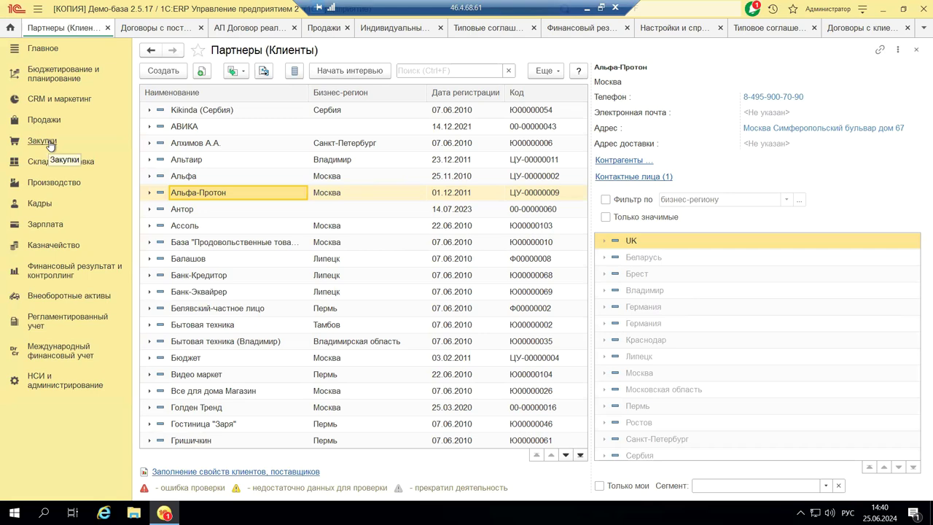
- In 1C:ERP, start a new supplier agreement on purchase terms and view its available statuses without changing the status
left_click(49, 143)
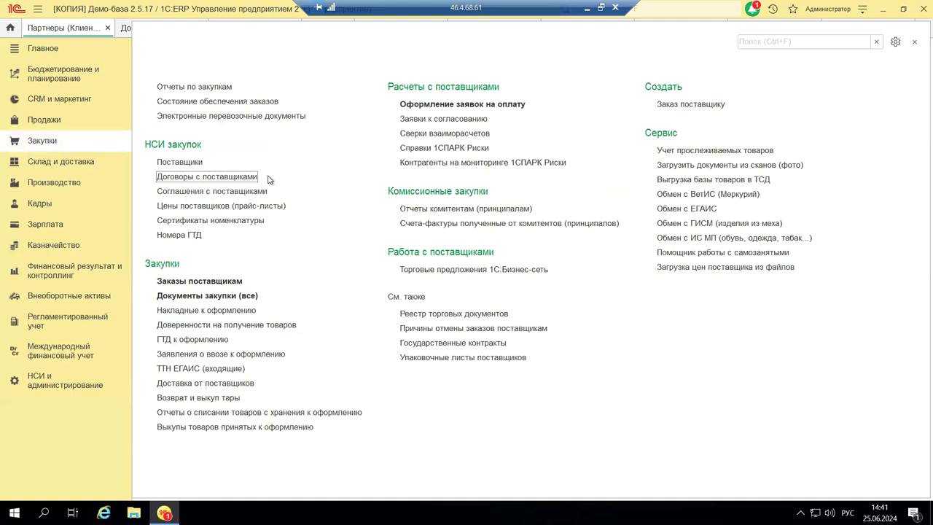
left_click(202, 192)
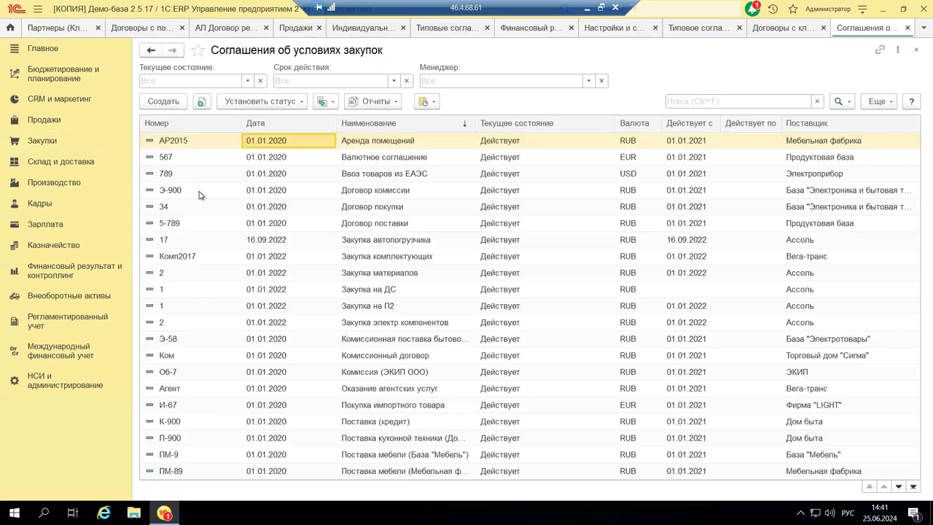
left_click(162, 102)
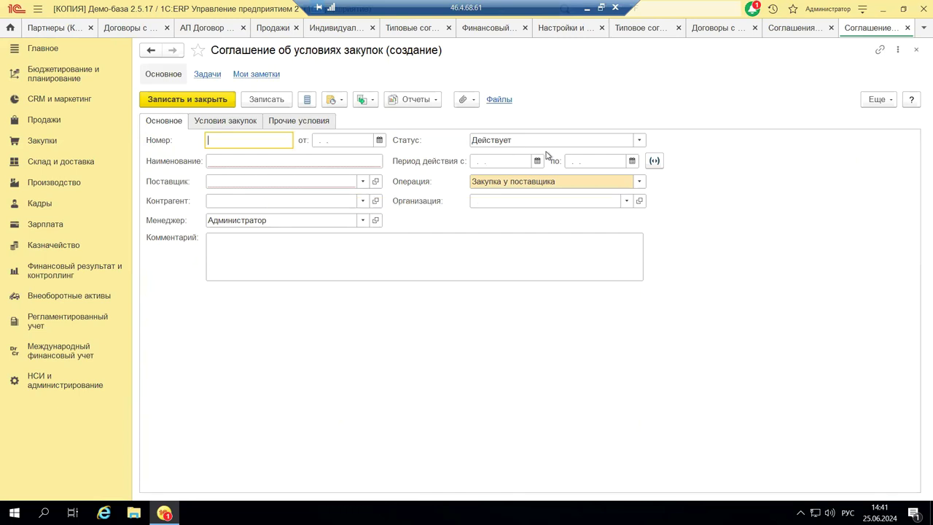
left_click(642, 141)
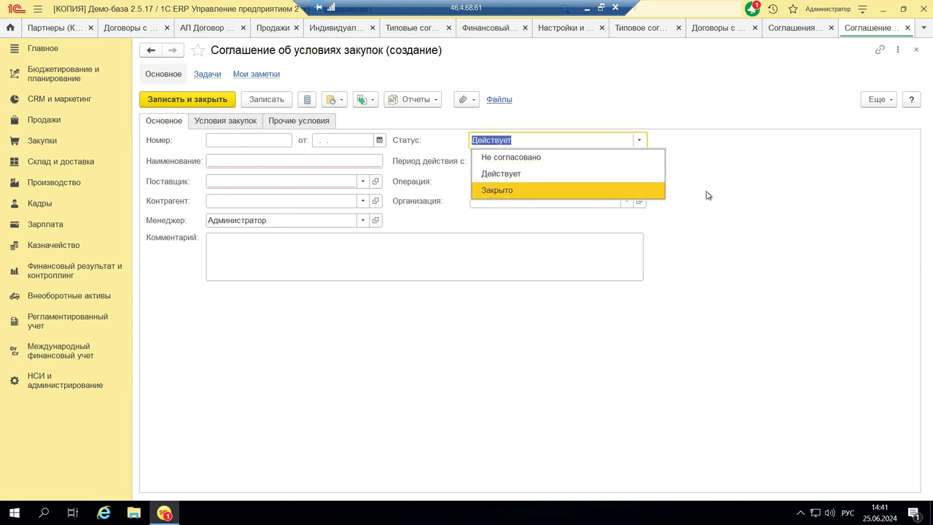
left_click(763, 161)
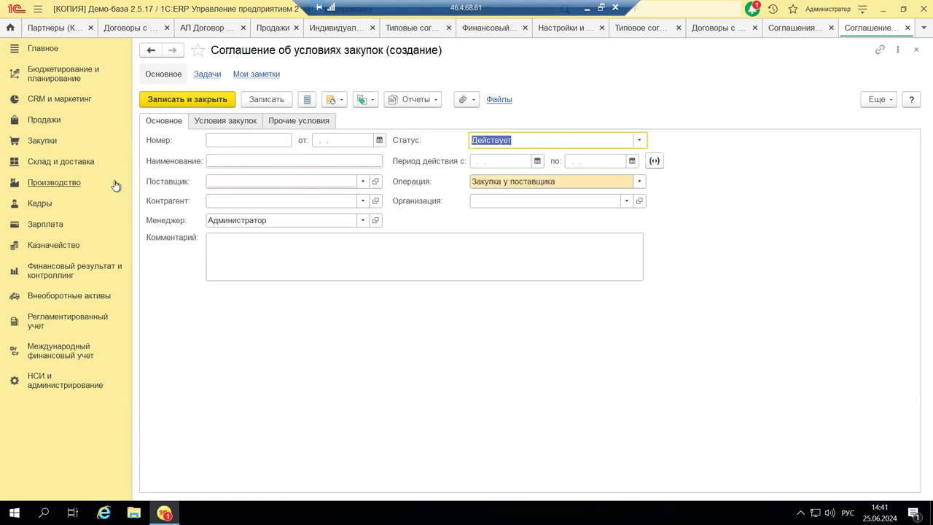
- Select Koenig Holding GmbH as the supplier of the new purchase agreement
left_click(364, 182)
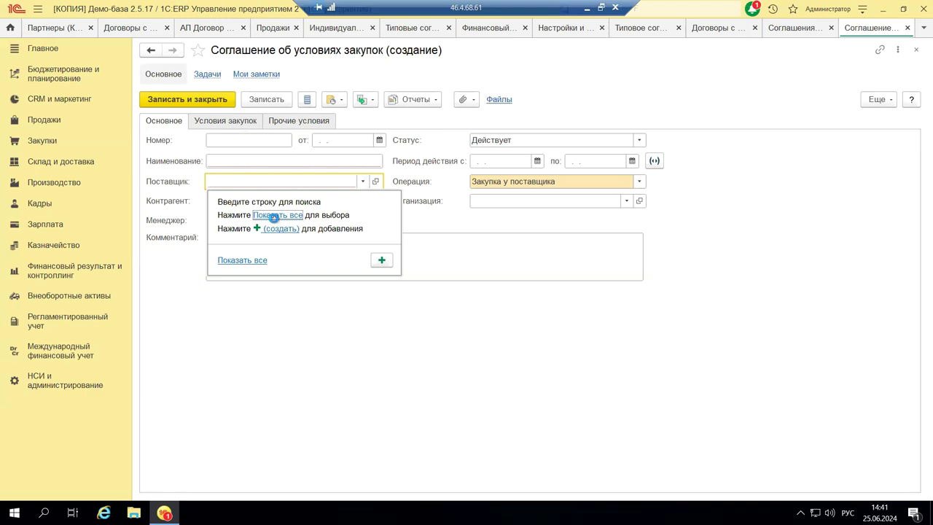
left_click(276, 216)
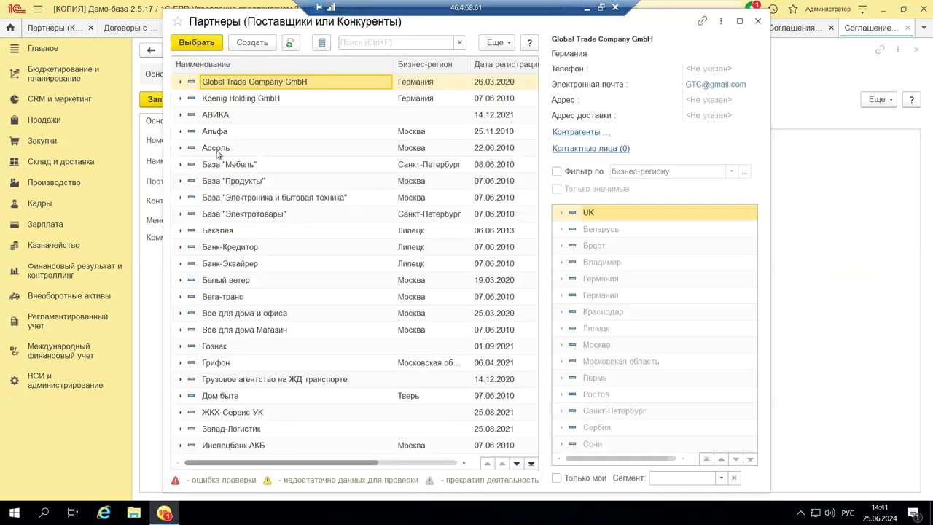
double_click(246, 99)
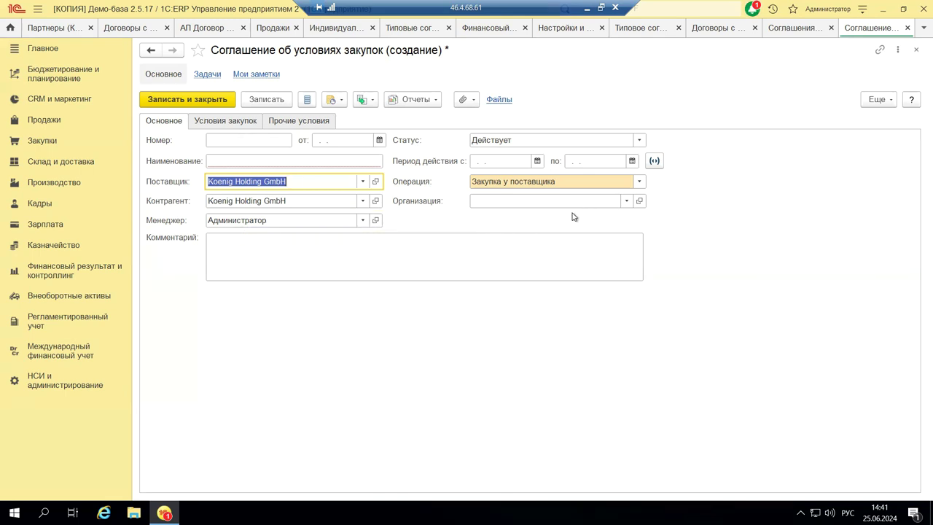
- In the agreement's purchase conditions, set the settlement currency to EUR and enable payment in foreign currency
left_click(216, 125)
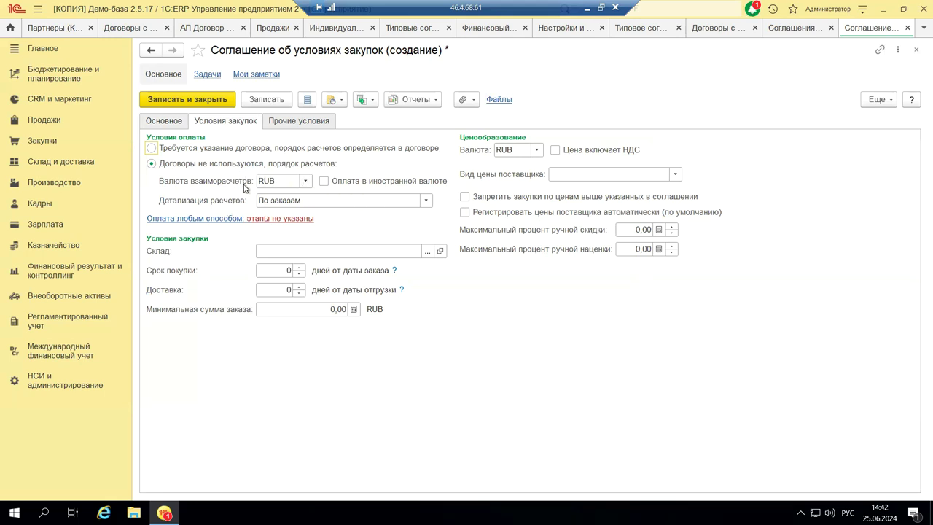
left_click(306, 181)
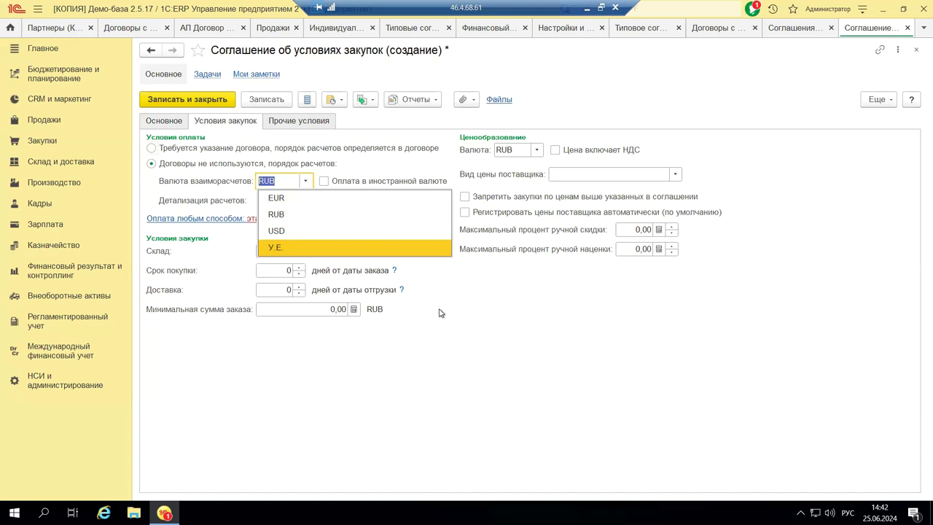
left_click(276, 198)
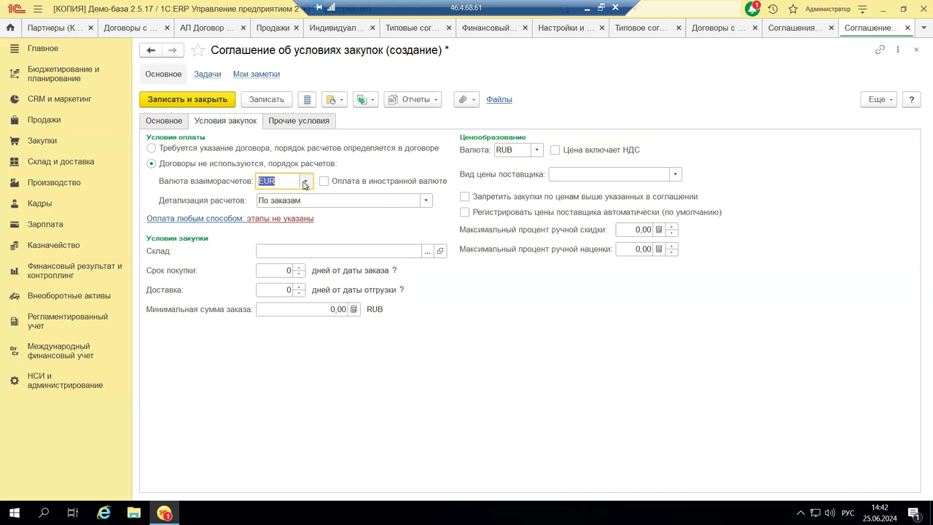
left_click(306, 183)
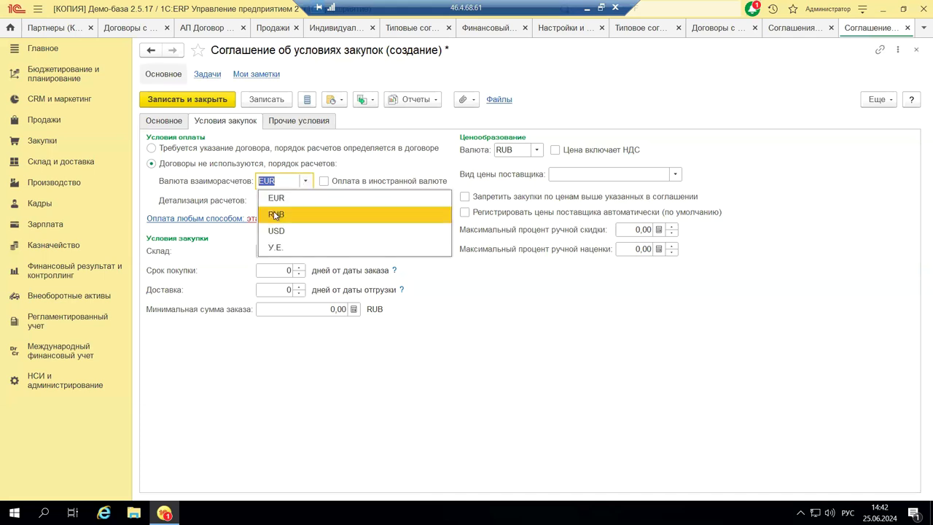
left_click(324, 183)
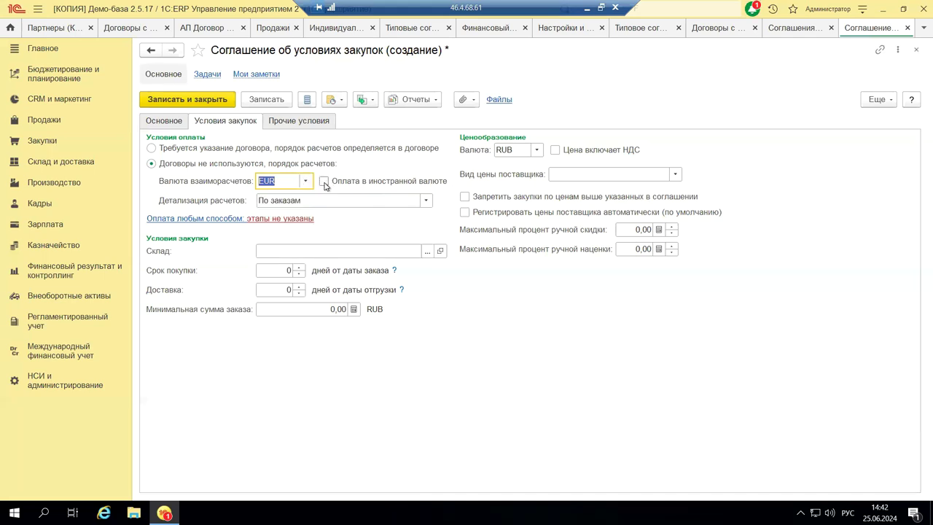
left_click(324, 182)
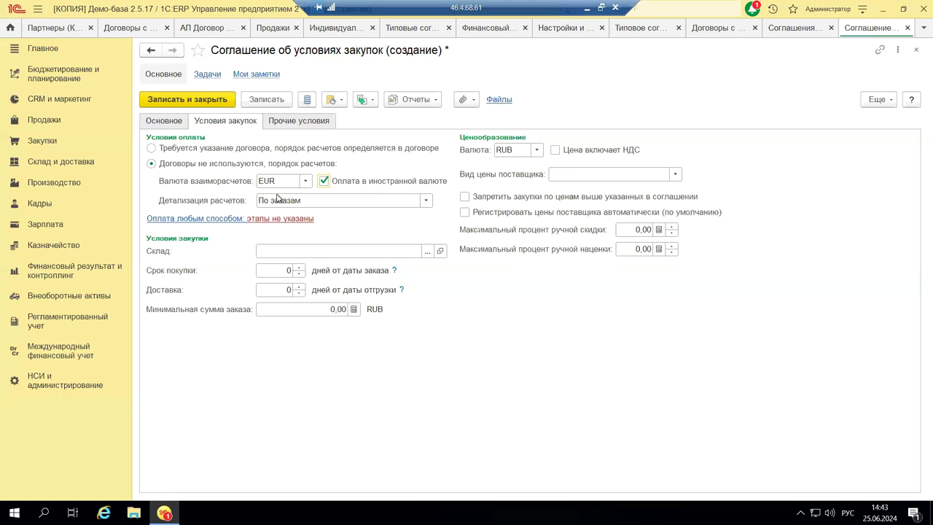
- Open the treasury list of credit and deposit contracts ("Договоры кредитов и депозитов")
mouse_move(195, 188)
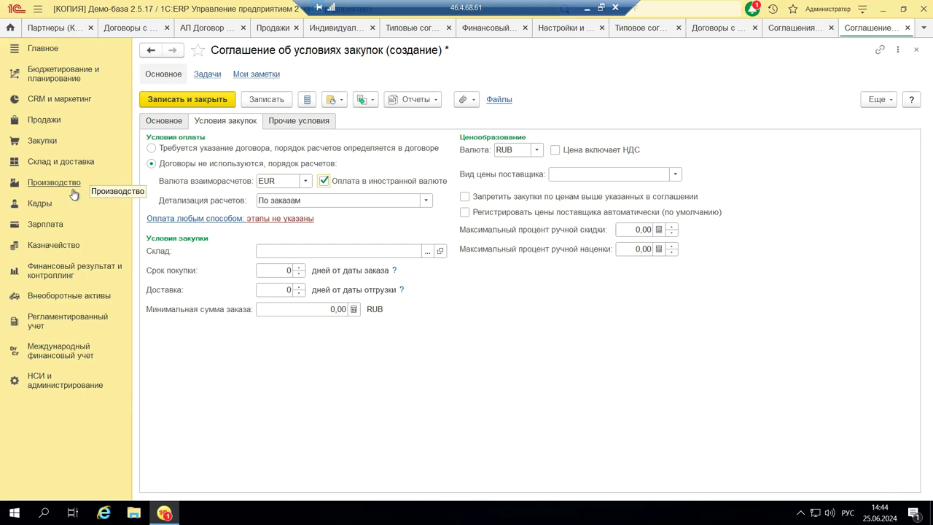
left_click(71, 249)
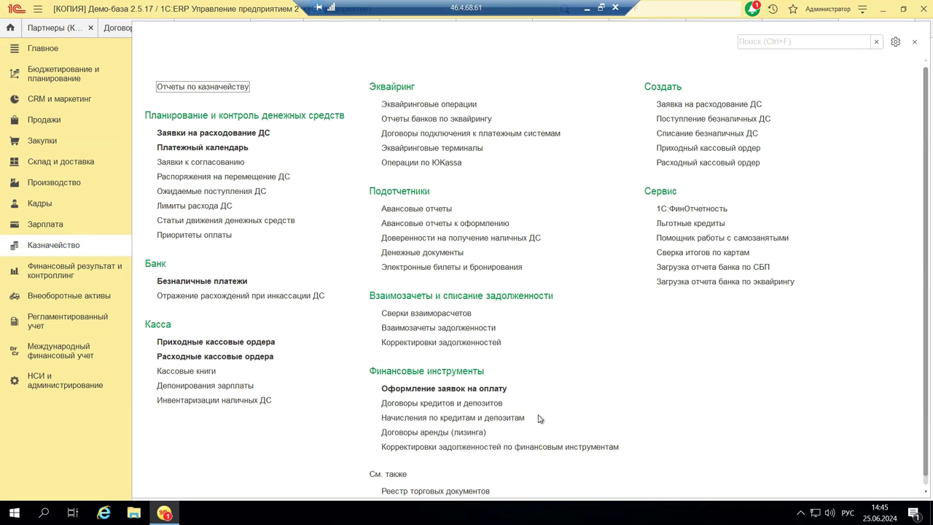
left_click(438, 403)
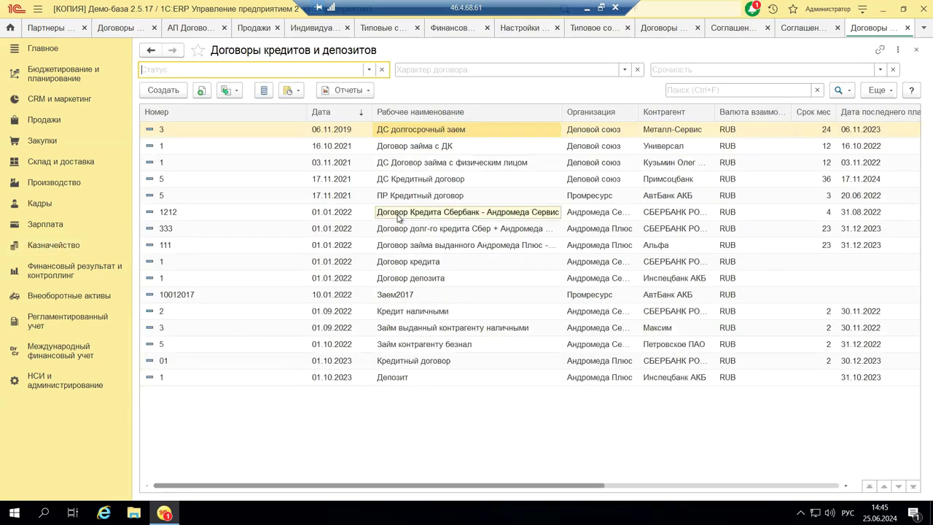
- Start a new credit or loan contract and view the available contract natures and types without changing them
left_click(168, 92)
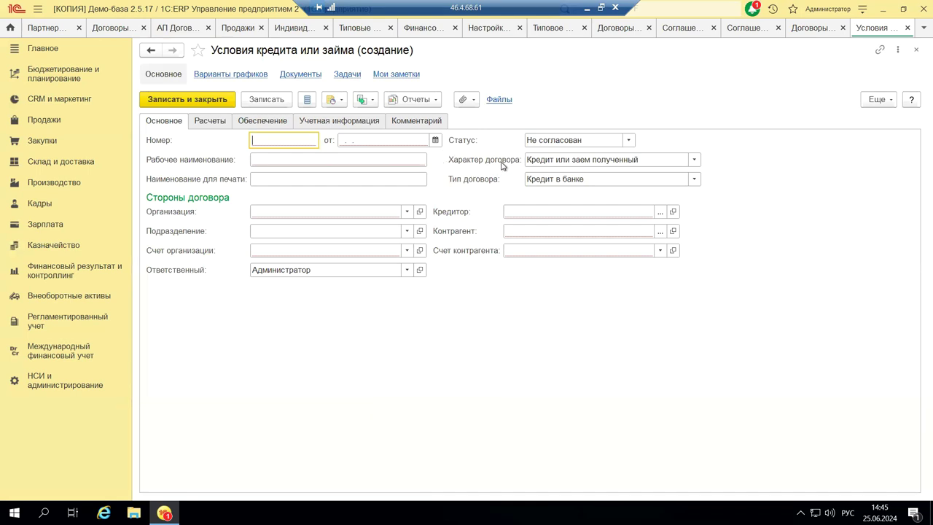
left_click(696, 162)
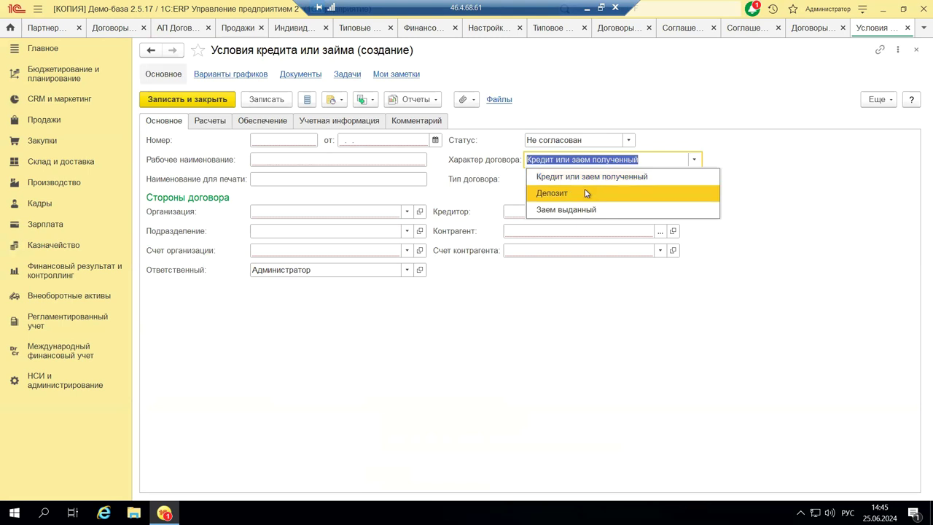
left_click(767, 234)
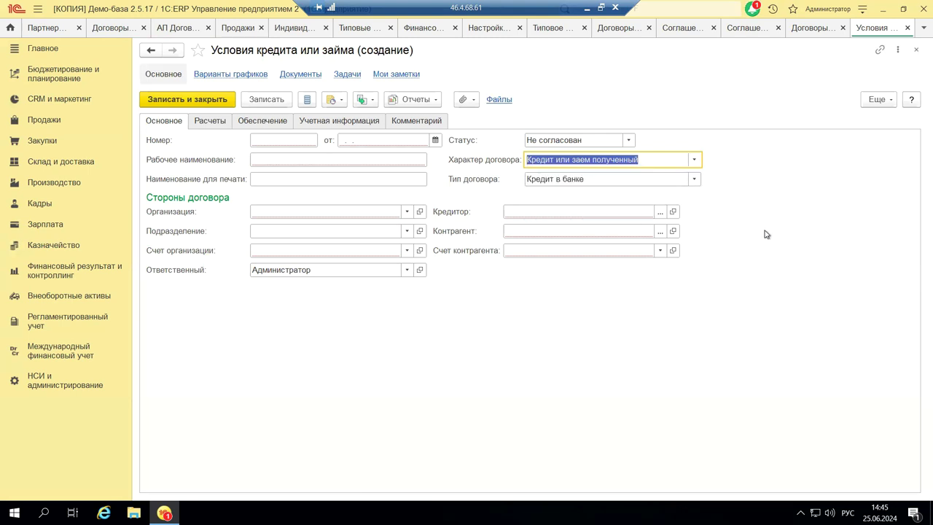
left_click(695, 179)
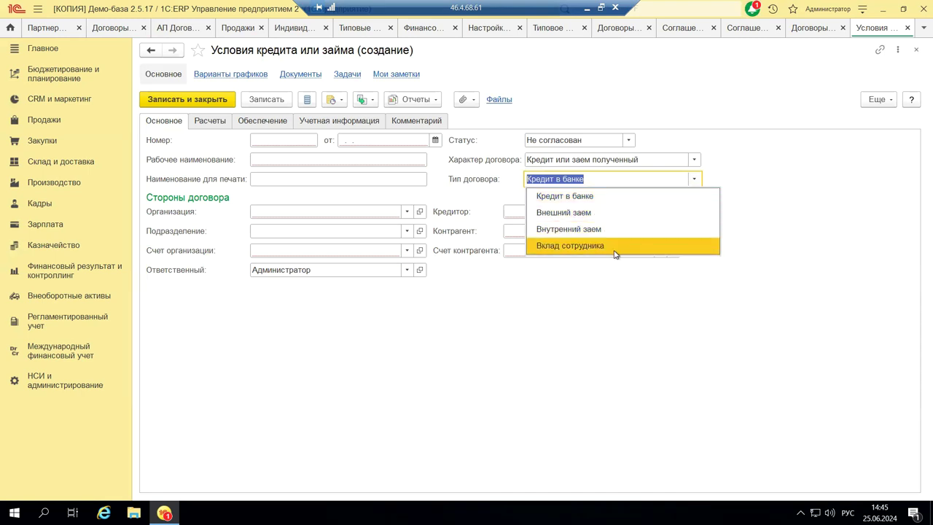
left_click(714, 299)
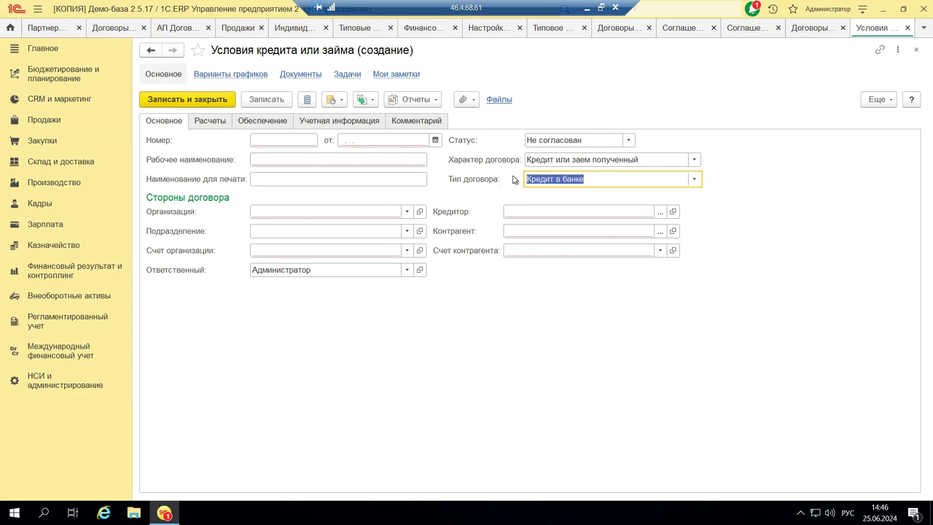
left_click(56, 248)
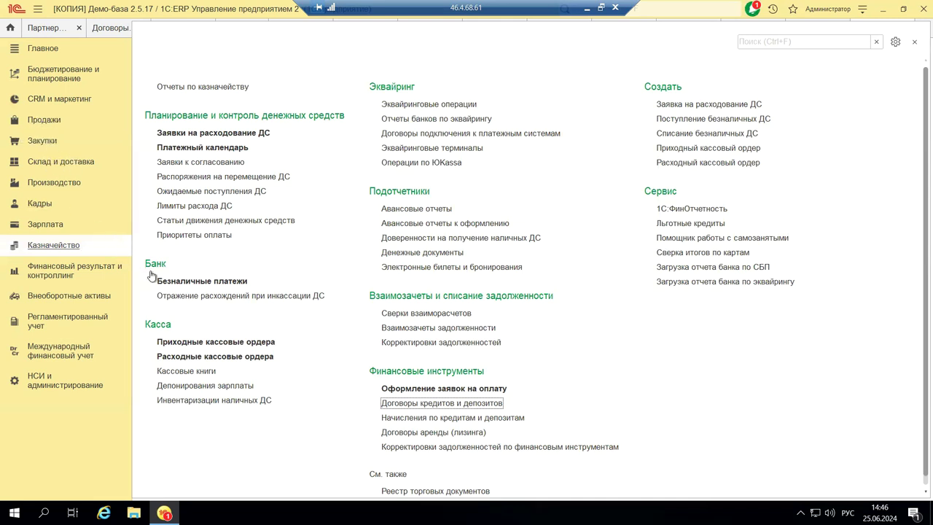
left_click(917, 44)
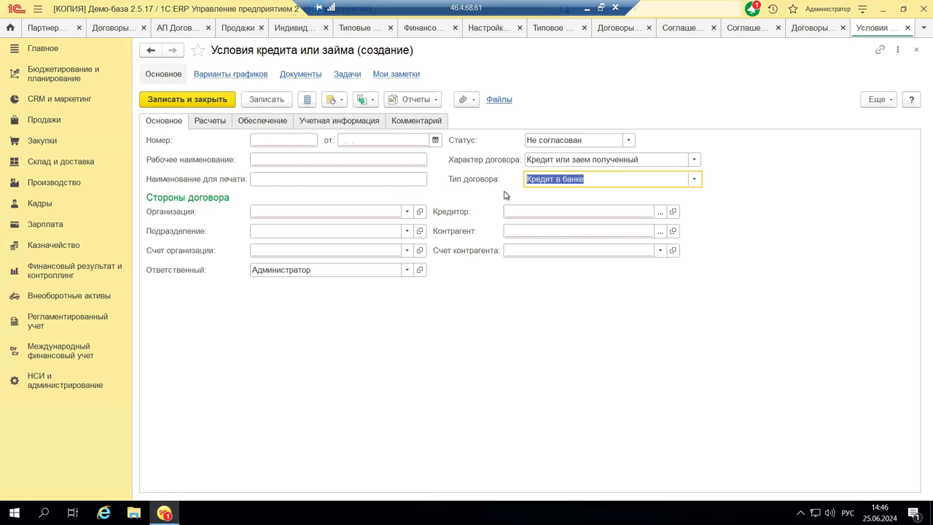
- Review the new loan contract's settlement, collateral and accounting settings, and close the form without saving
left_click(210, 122)
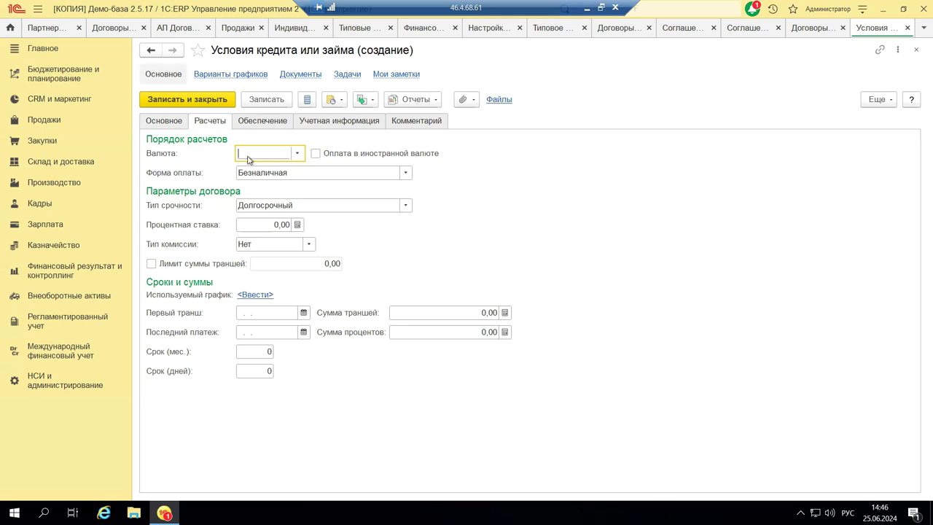
left_click(261, 121)
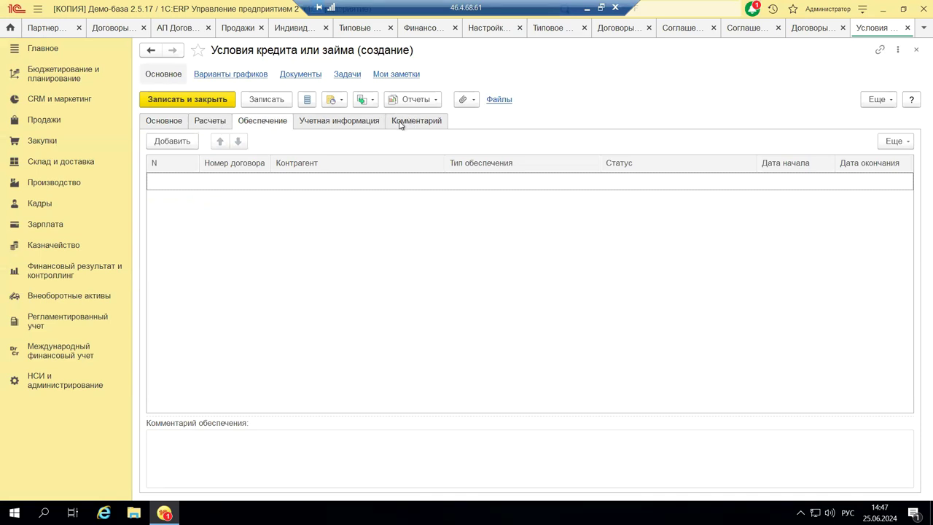
left_click(355, 128)
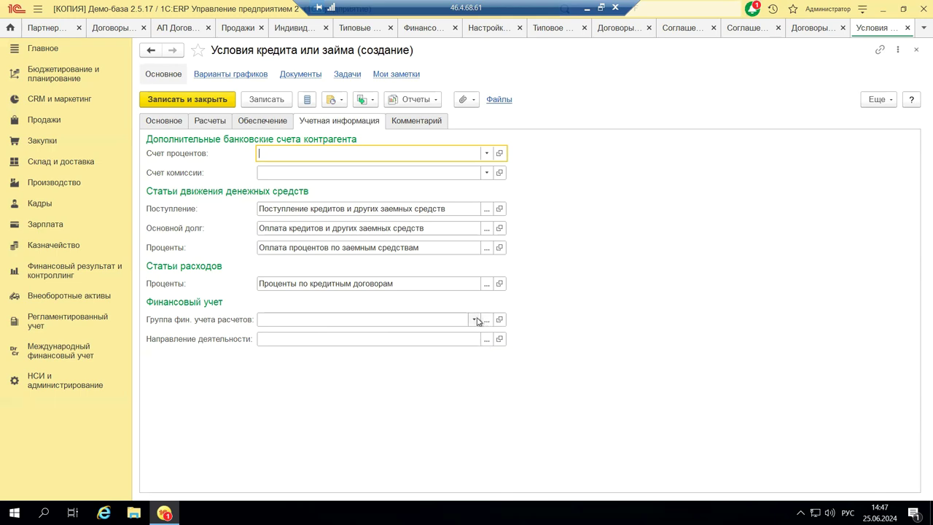
left_click(918, 50)
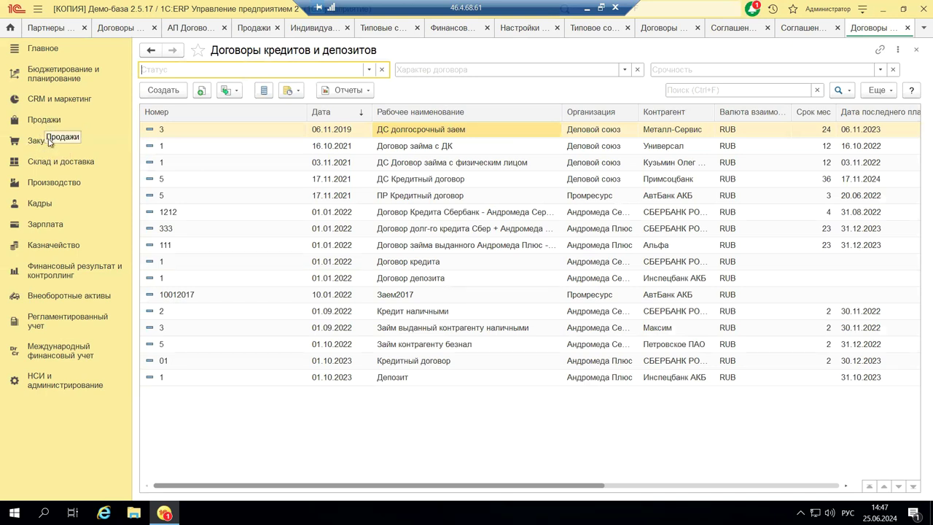
- View the list of payment schedules ("Графики оплаты") for CRM and marketing, and close it
left_click(71, 100)
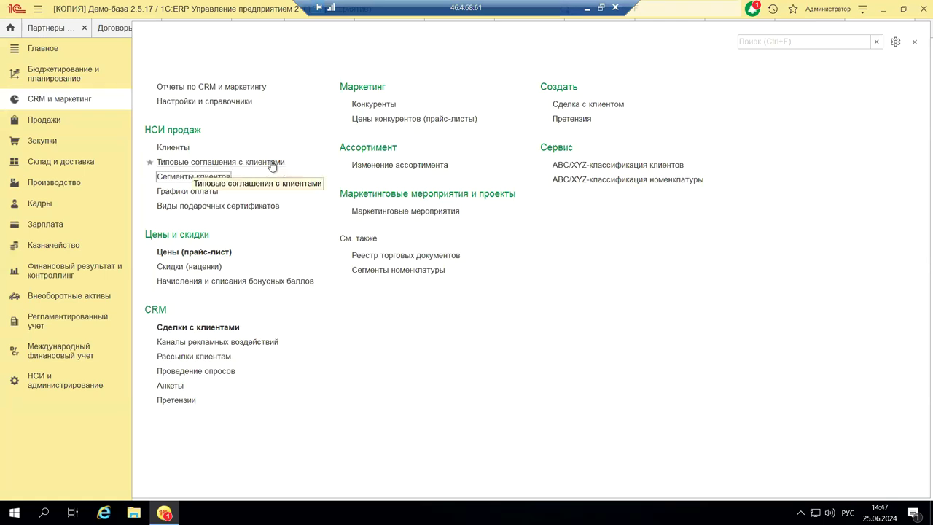
left_click(212, 194)
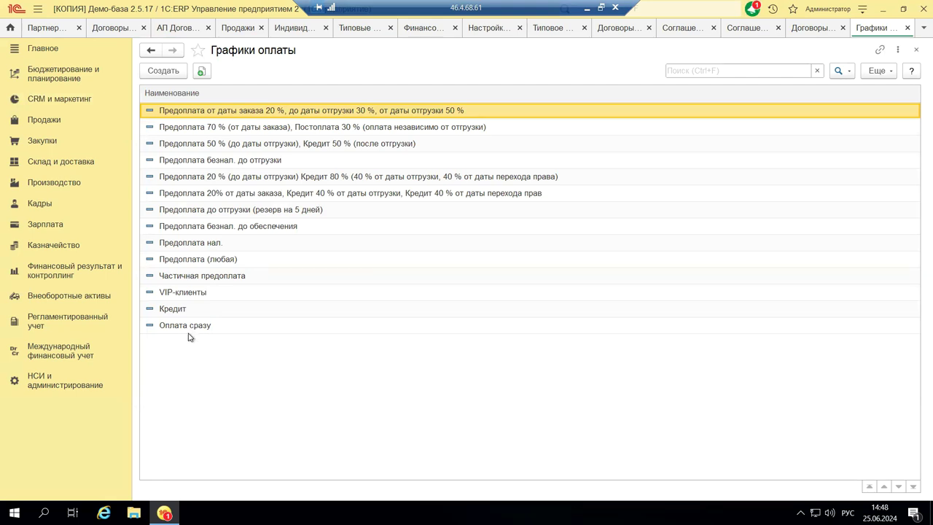
left_click(918, 50)
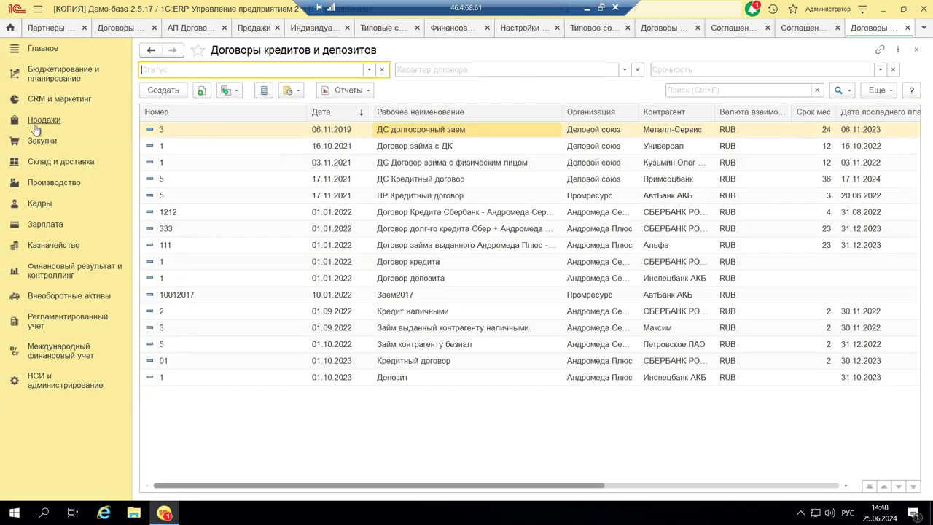
- Look through the CRM and marketing reports ("Отчеты по CRM и маркетингу")
left_click(58, 99)
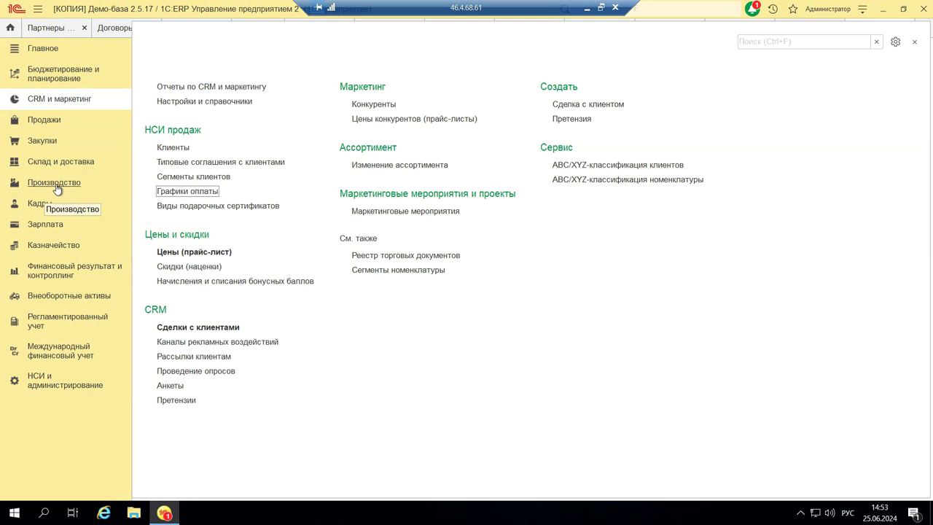
left_click(182, 86)
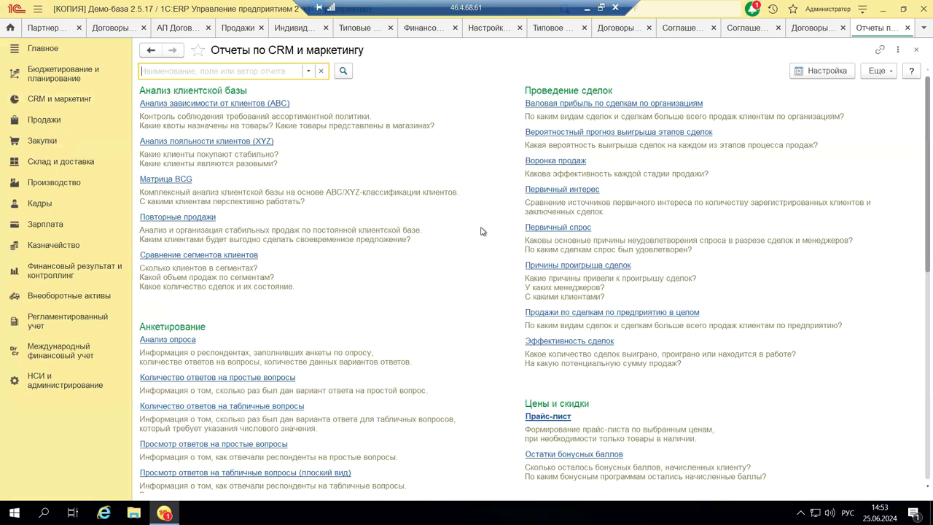
scroll(483, 230, "down", 3)
scroll(483, 234, "down", 3)
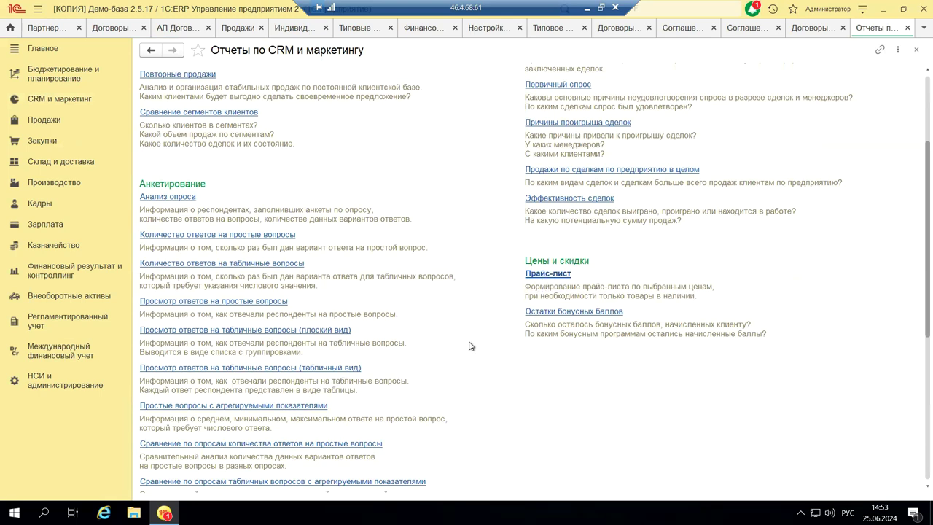
- Open the sales assistant ("Помощник продаж") and review its main, basket, additional and delivery stages
left_click(45, 121)
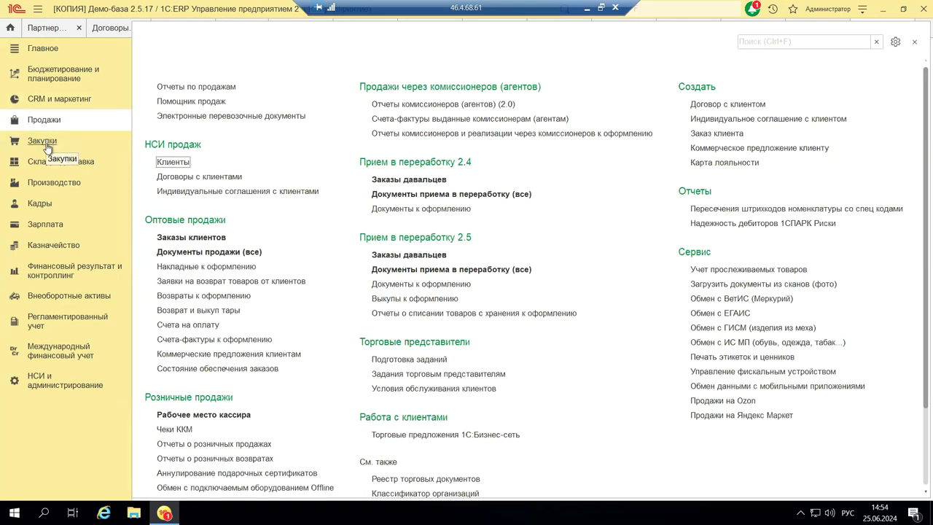
left_click(200, 105)
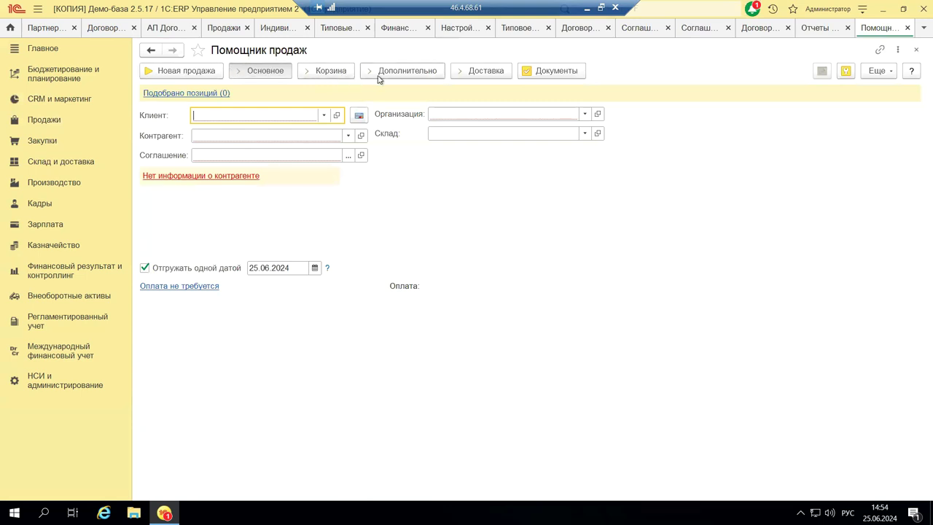
left_click(321, 71)
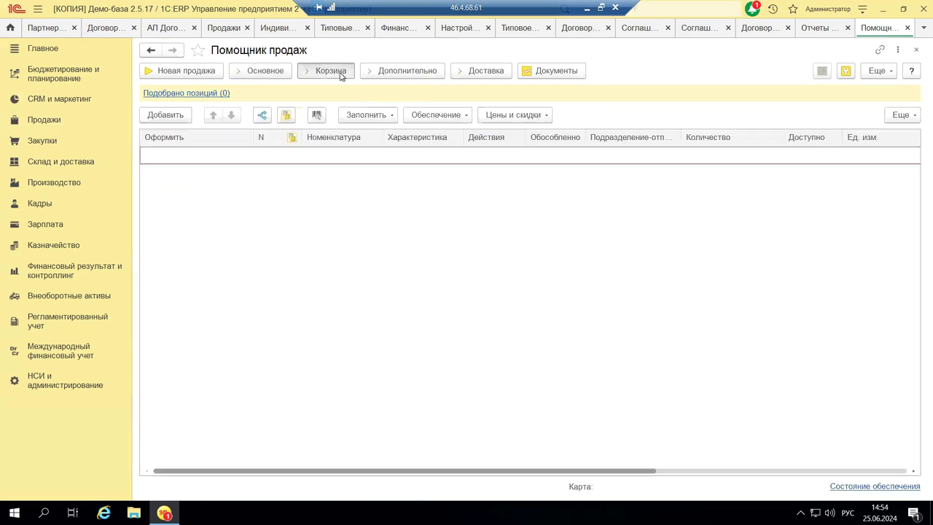
left_click(407, 73)
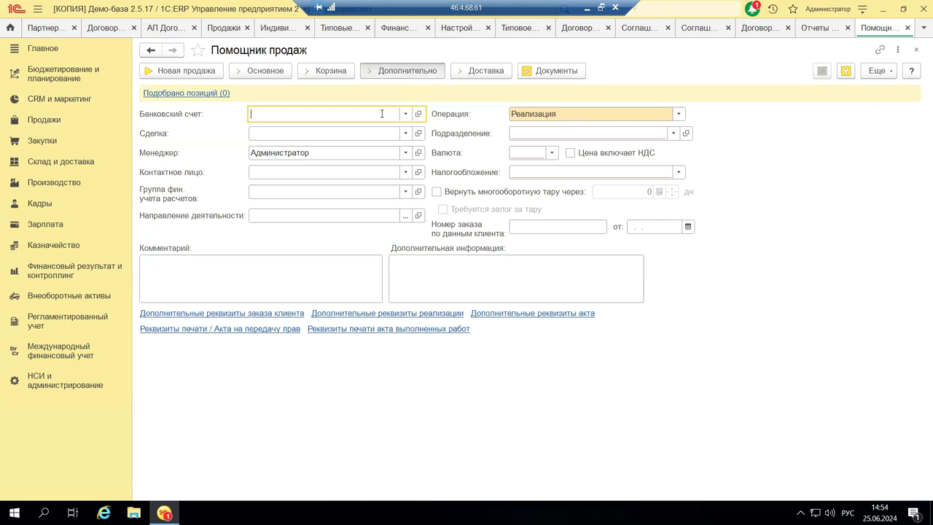
left_click(497, 73)
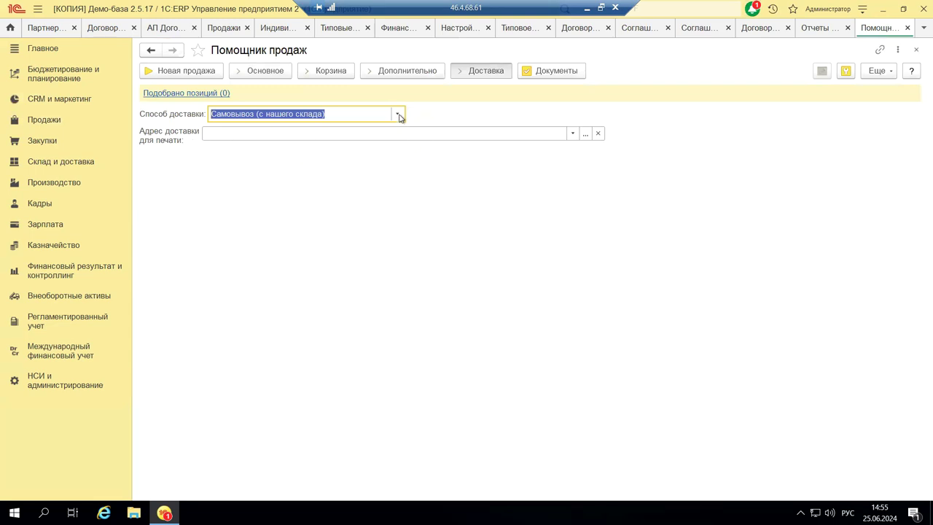
- Set the sale's delivery method to "Наша транспортная служба до клиента" and show the additional delivery information field
left_click(216, 132)
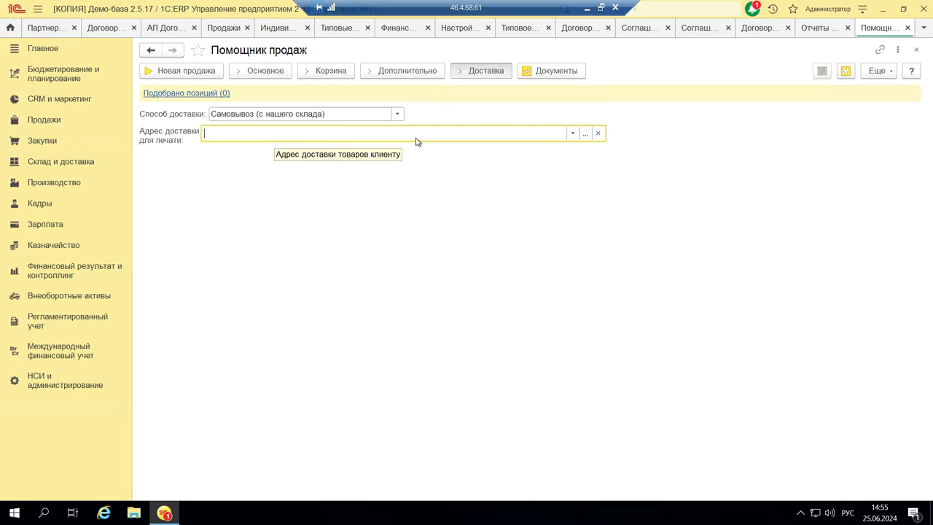
left_click(398, 115)
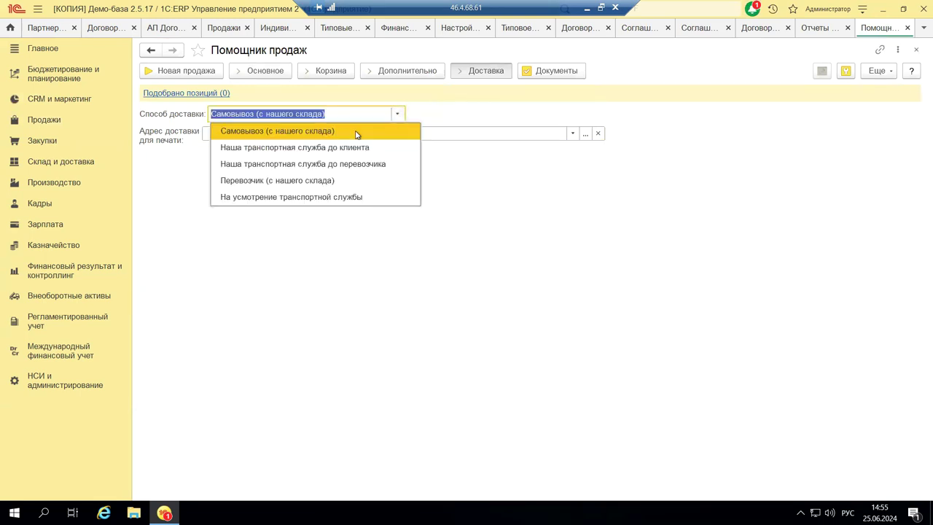
left_click(333, 149)
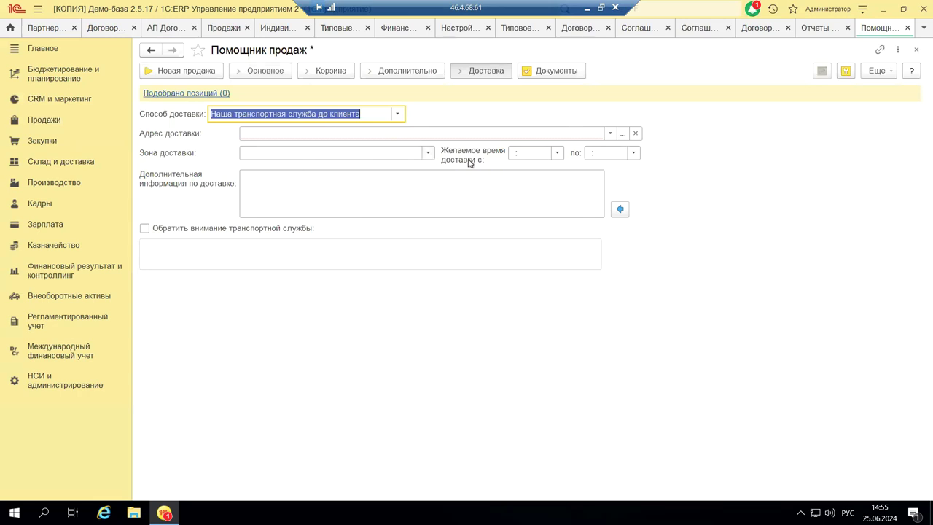
left_click(256, 184)
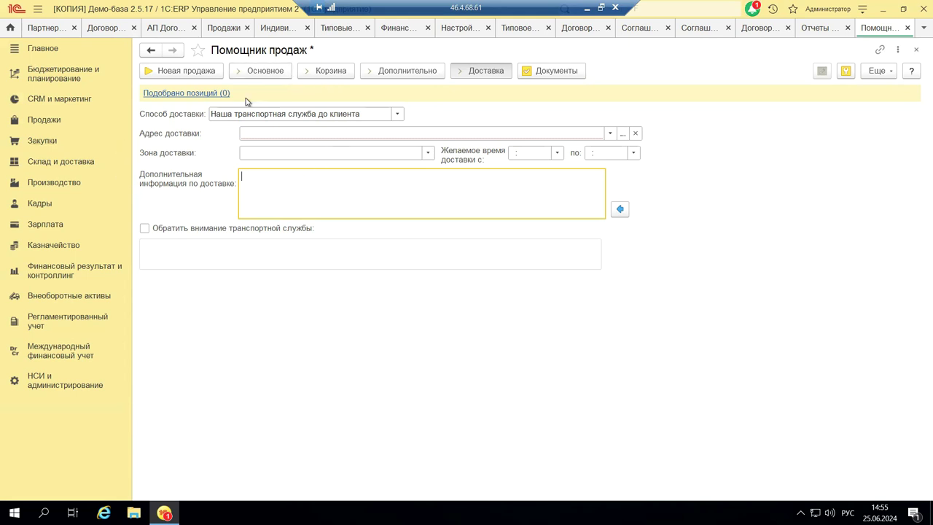
- Try to proceed to the sale's documents, and view the basket's options for filling, supply, and prices and discounts
left_click(576, 72)
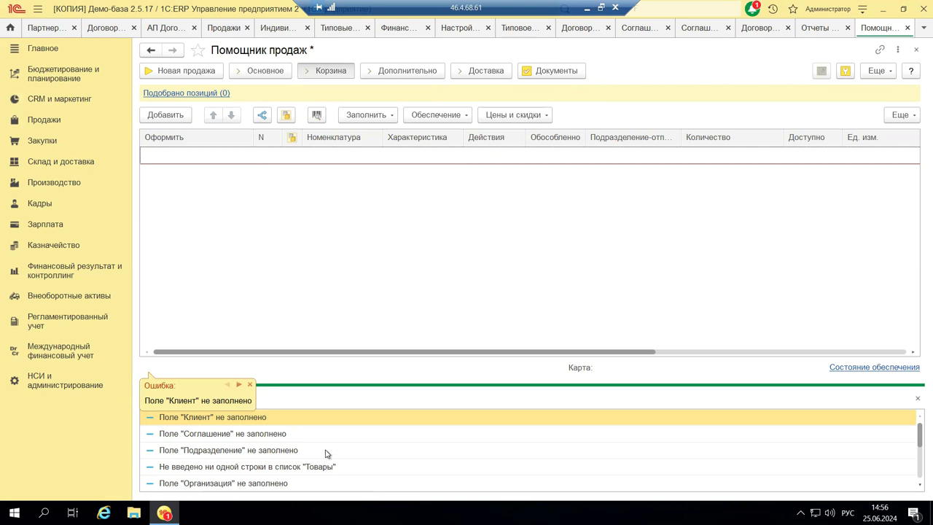
left_click(380, 119)
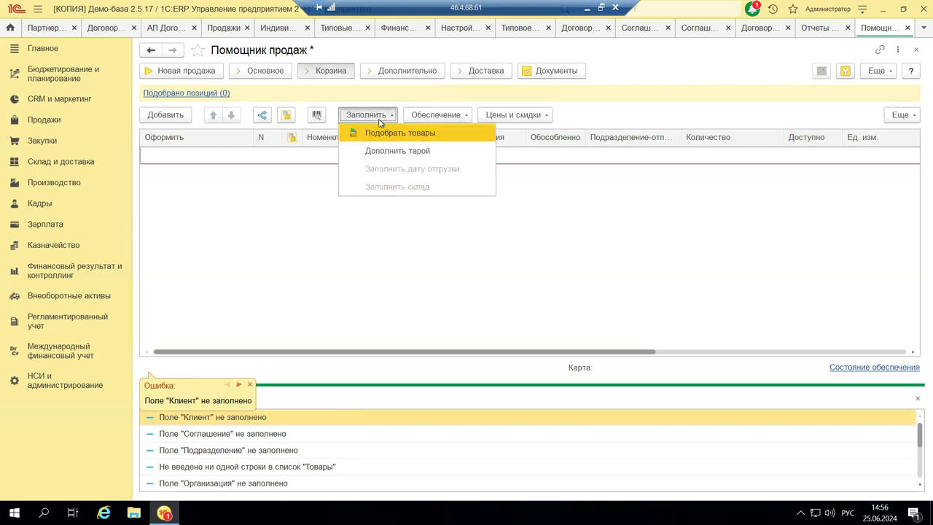
left_click(432, 114)
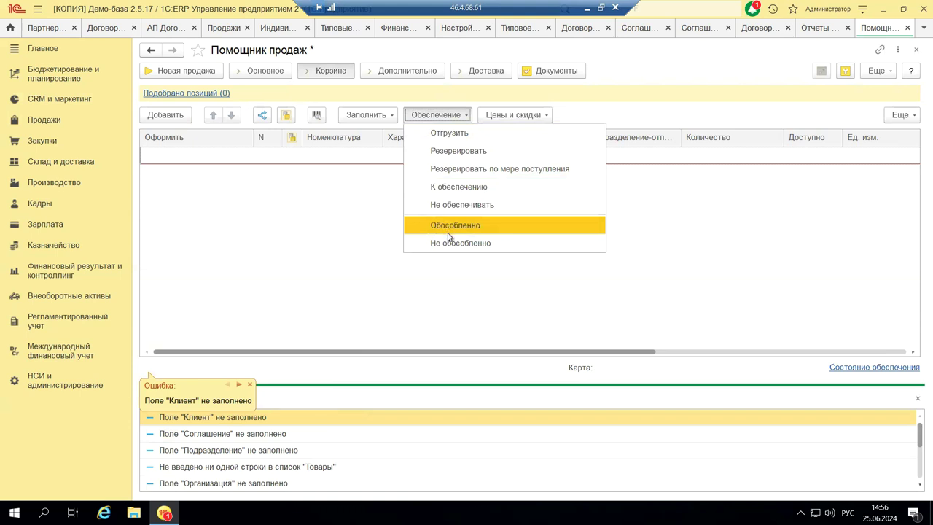
left_click(528, 117)
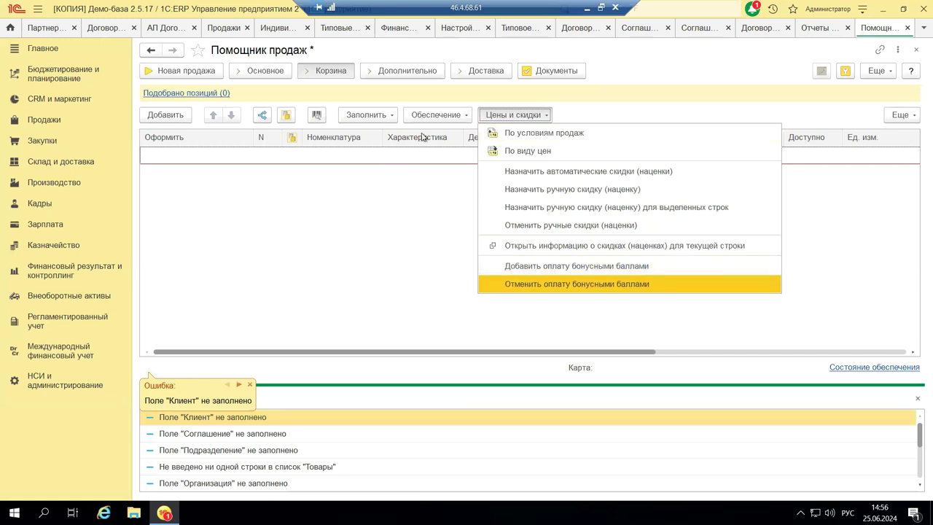
- Close the sales assistant, discarding its entered data, and close the CRM and marketing reports
left_click(916, 53)
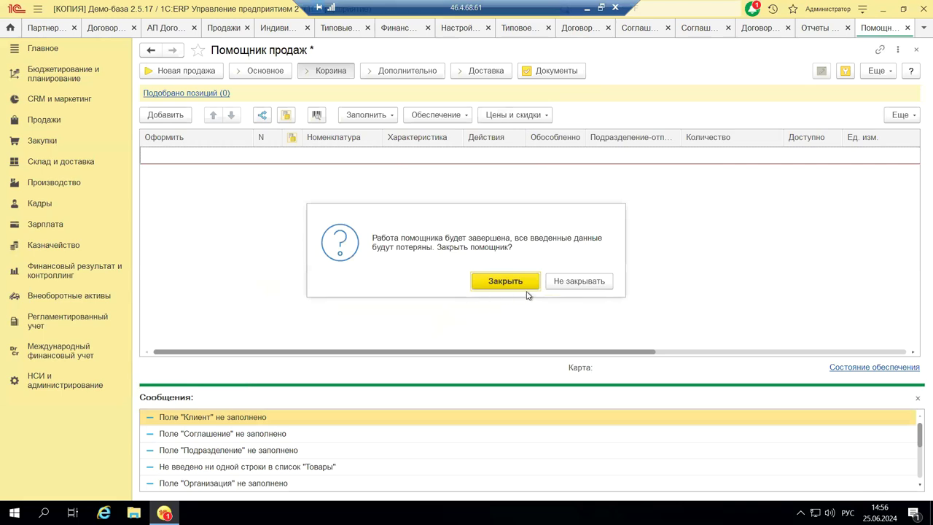
left_click(530, 282)
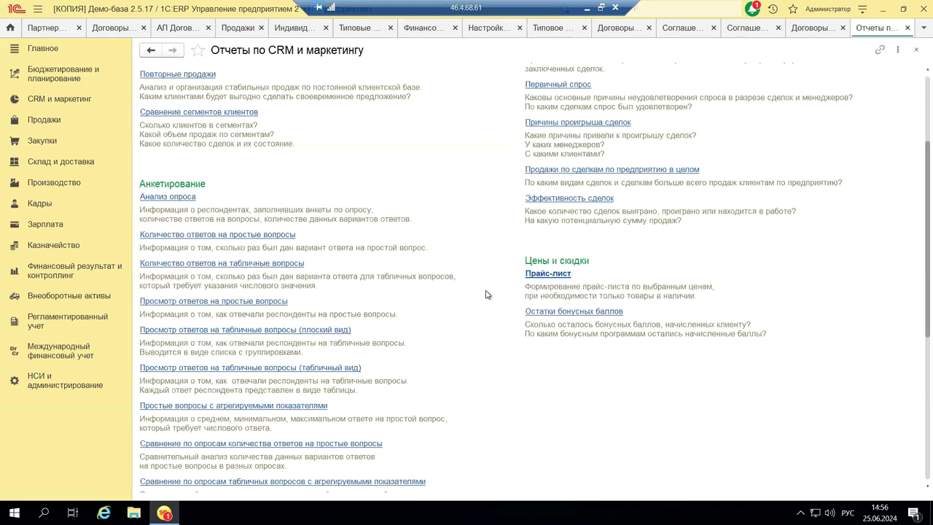
left_click(917, 54)
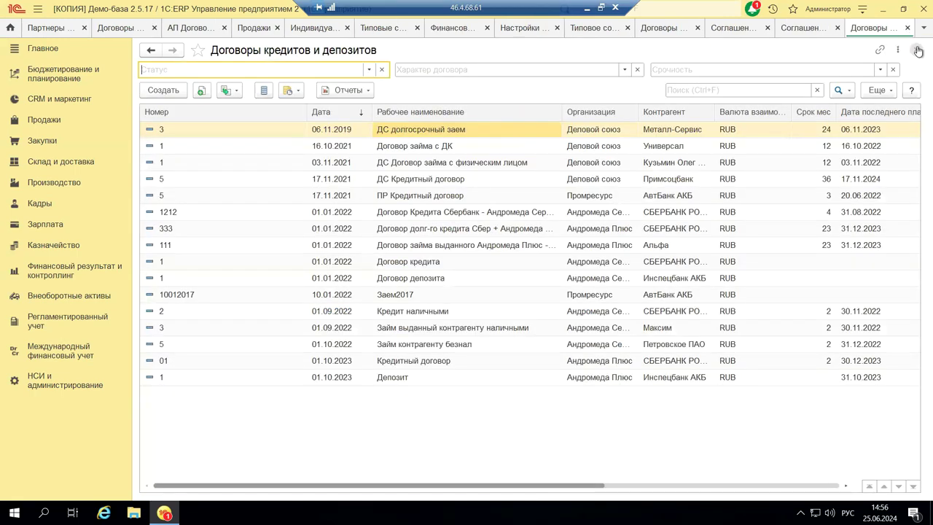
- Close the list of credit and deposit contracts, and close the new supplier agreement without saving its changes
left_click(915, 47)
left_click(908, 28)
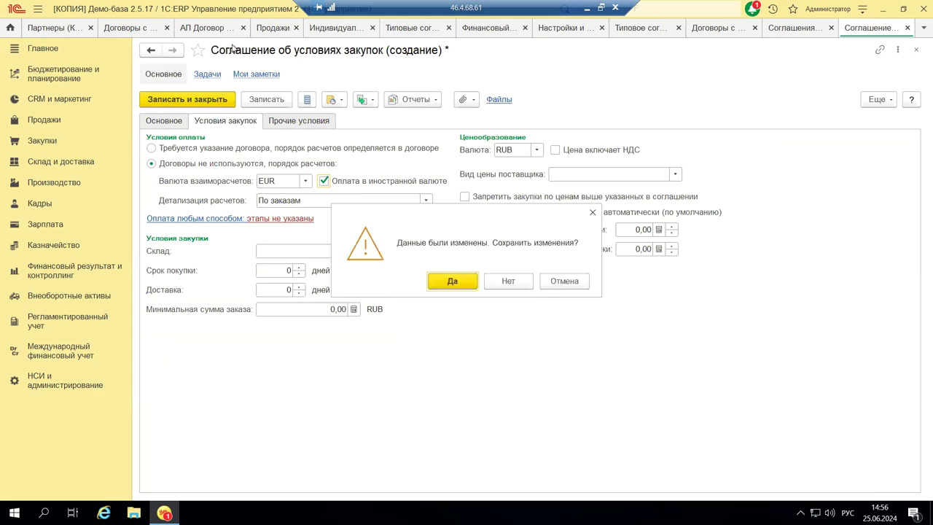
left_click(508, 280)
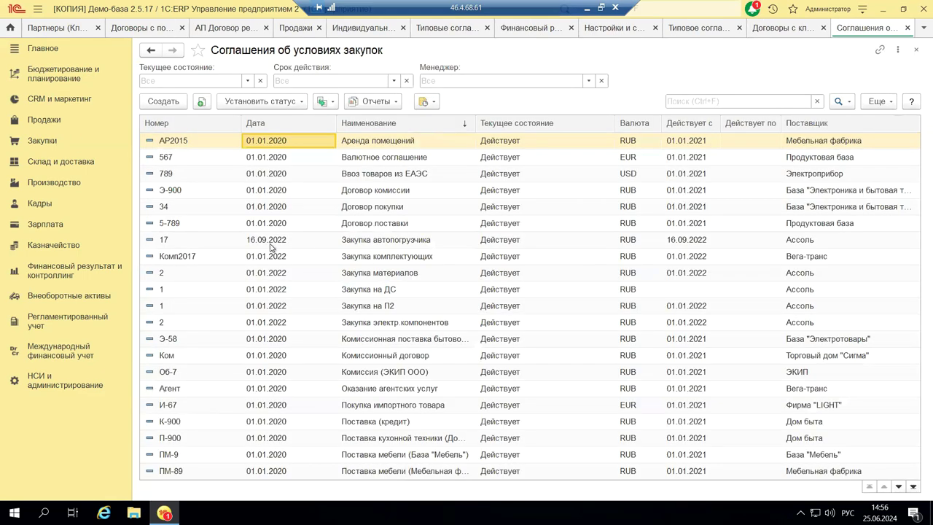
- Open the list of all purchase documents, view the document types available for creation, and close the selection without creating one
left_click(43, 142)
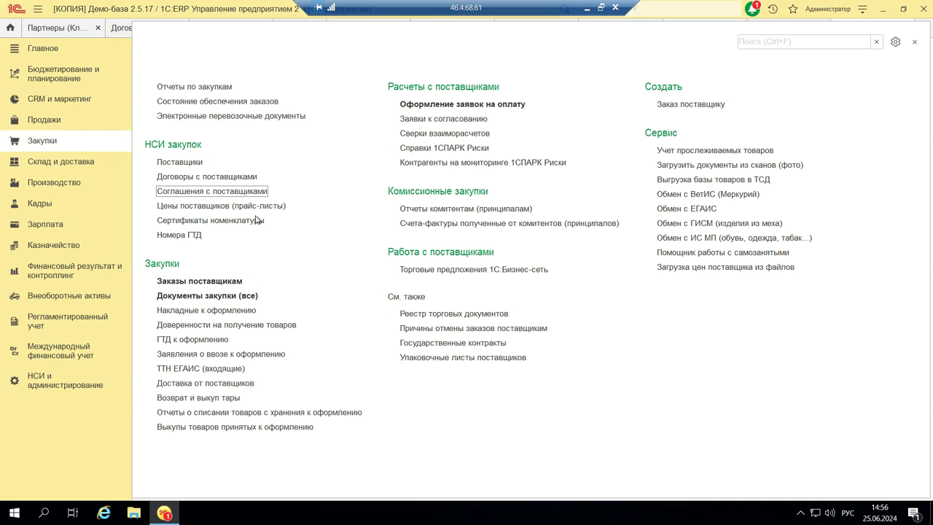
left_click(222, 298)
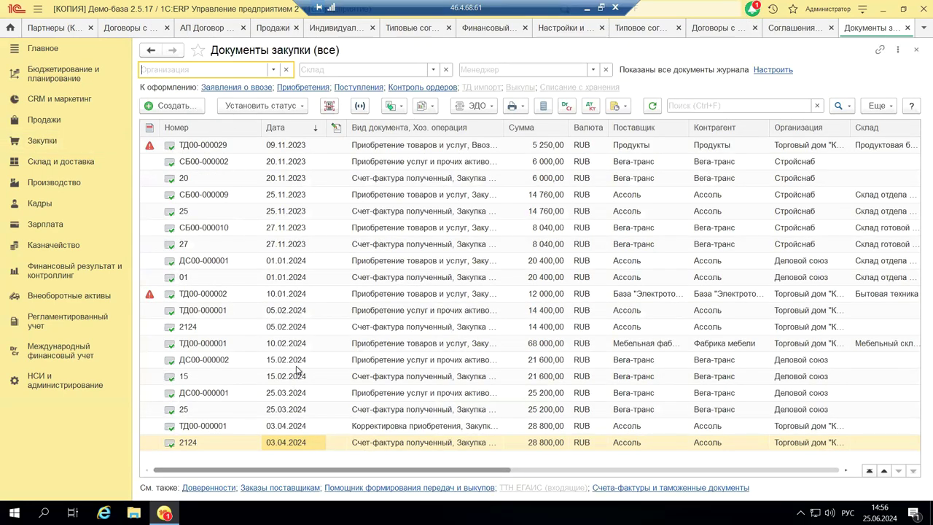
left_click(173, 105)
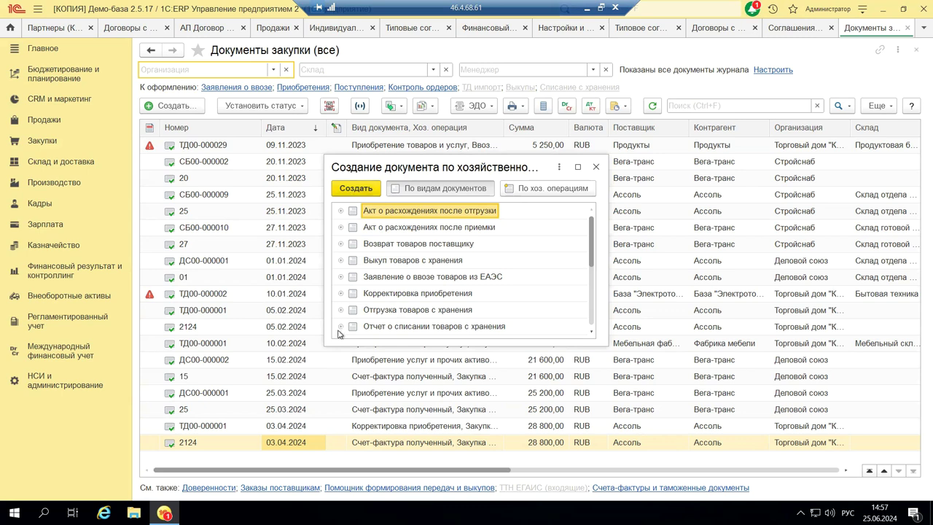
left_click(596, 168)
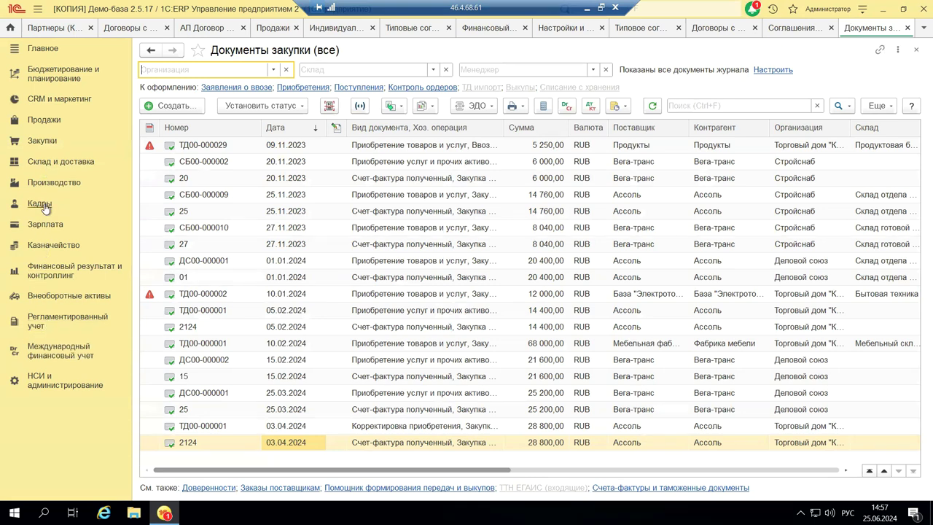
- Open the "Личные кабинеты" page of 1С-Отчетность in regulated accounting and dismiss the service connection offer
left_click(61, 321)
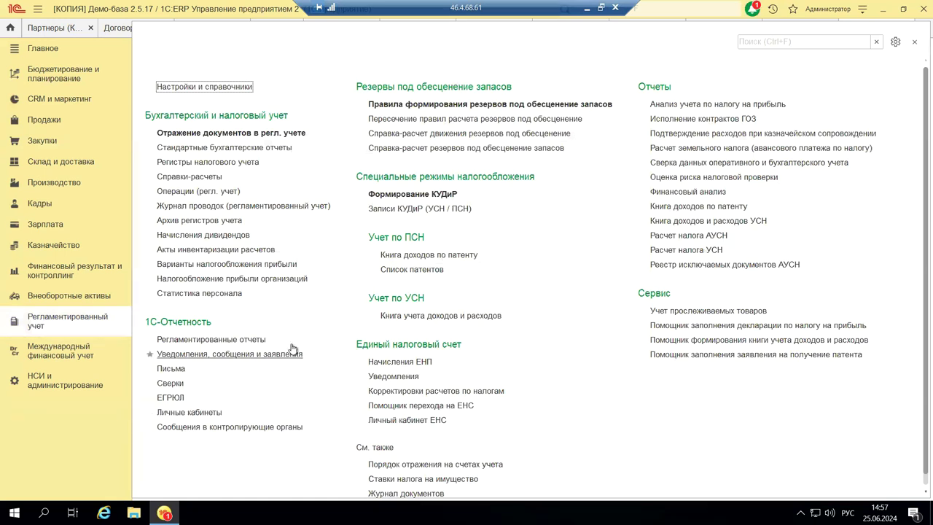
left_click(196, 414)
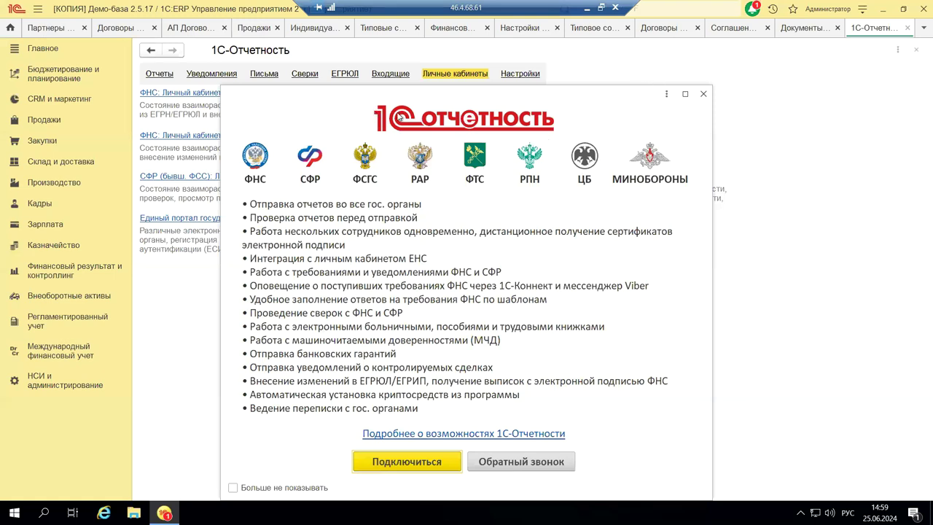
left_click(704, 96)
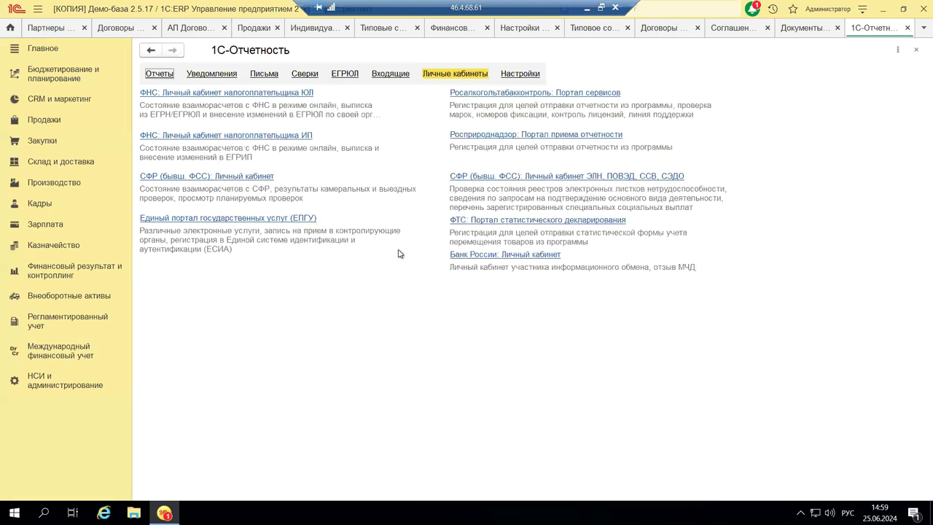
- View the single tax account ("Личный кабинет ЕНС") for the organization "Андромеда", and close it together with 1С-Отчетность
left_click(73, 322)
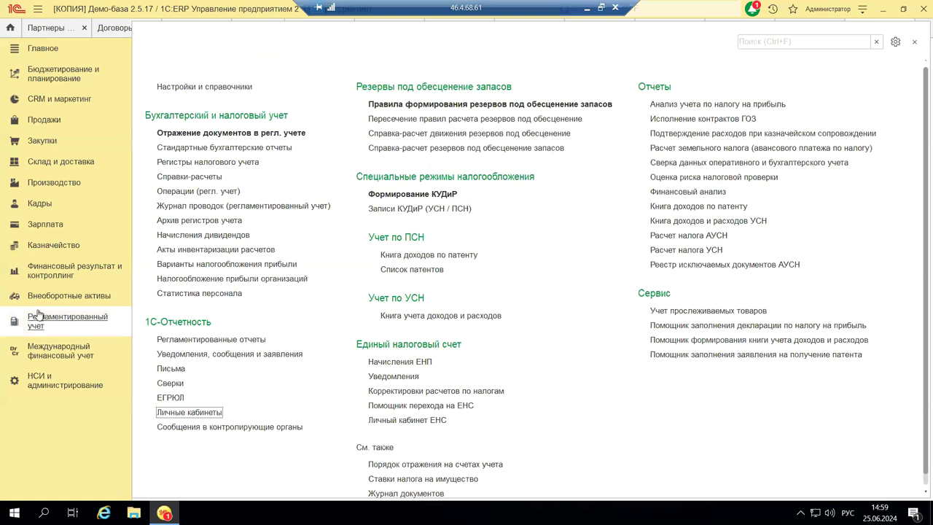
left_click(413, 421)
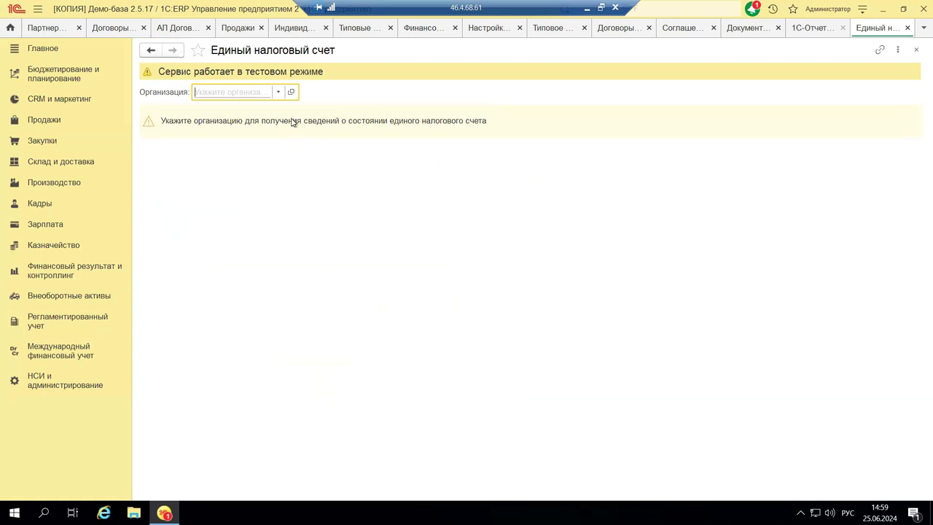
left_click(279, 93)
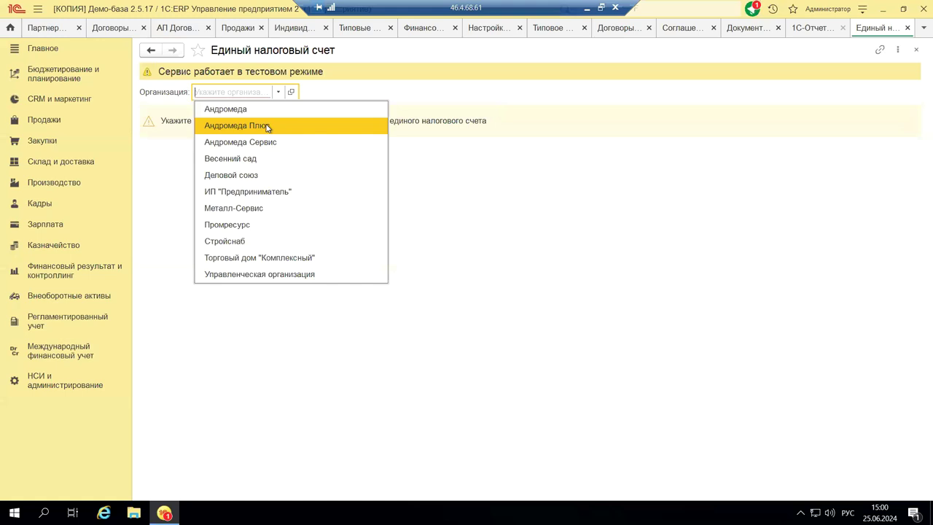
left_click(246, 109)
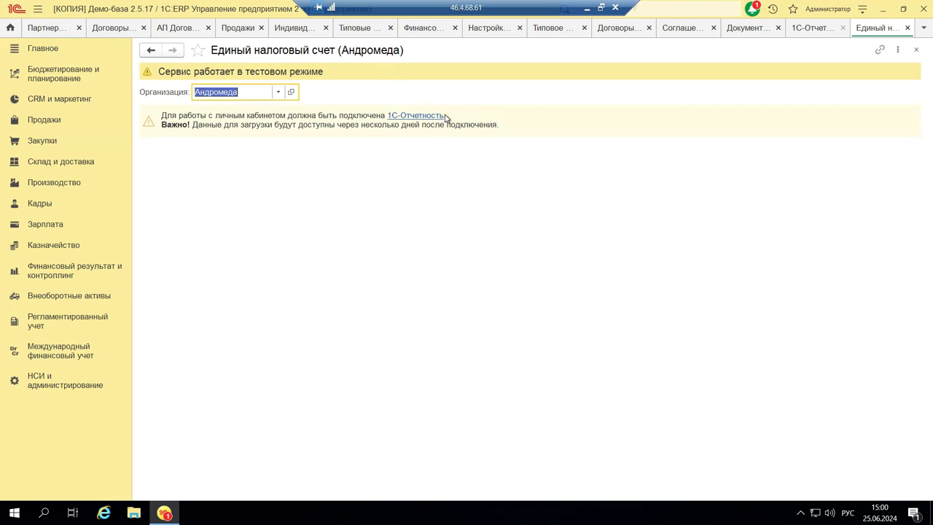
left_click(916, 52)
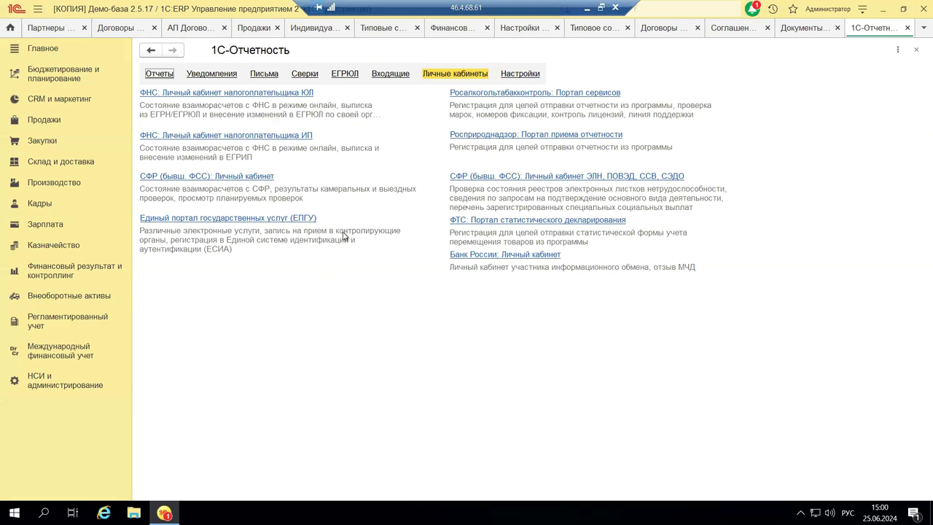
left_click(917, 52)
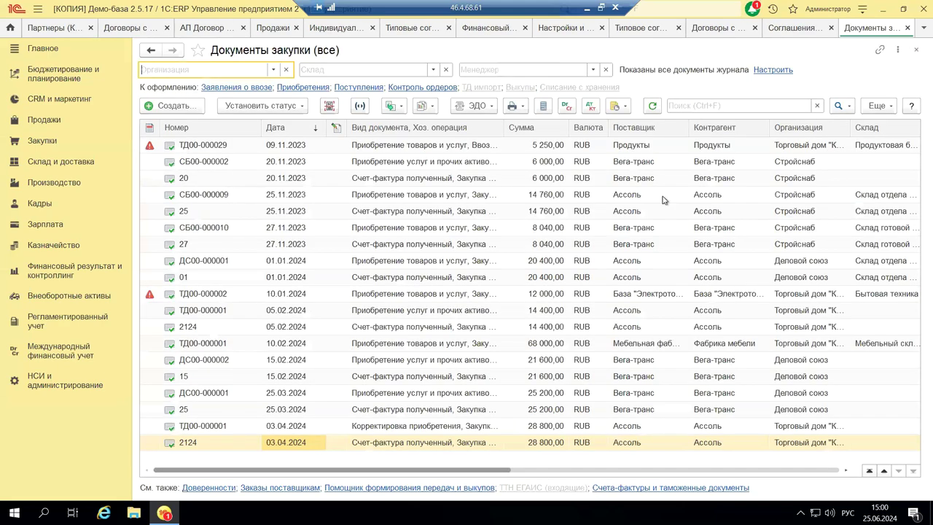
- Reopen the "Личные кабинеты" page of 1С-Отчетность, visit the FNS legal-entity taxpayer account site, and close the browser
left_click(37, 325)
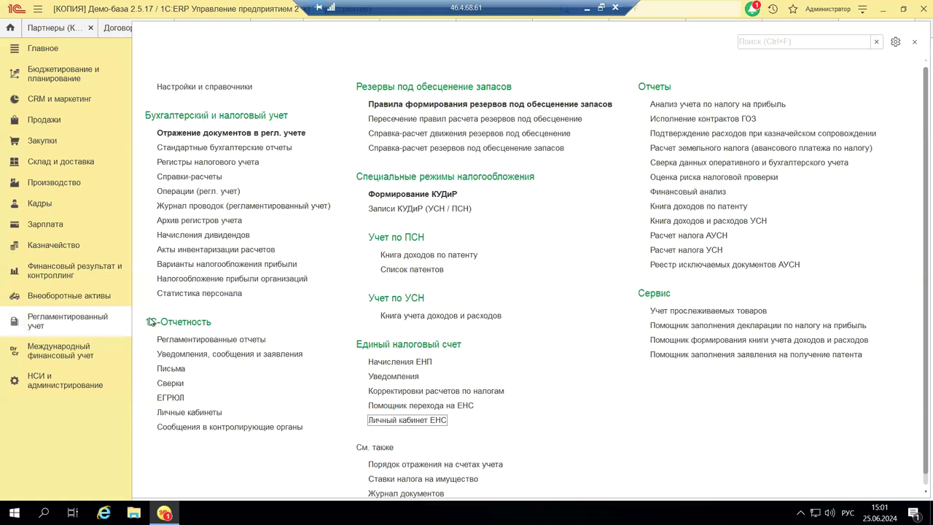
left_click(198, 413)
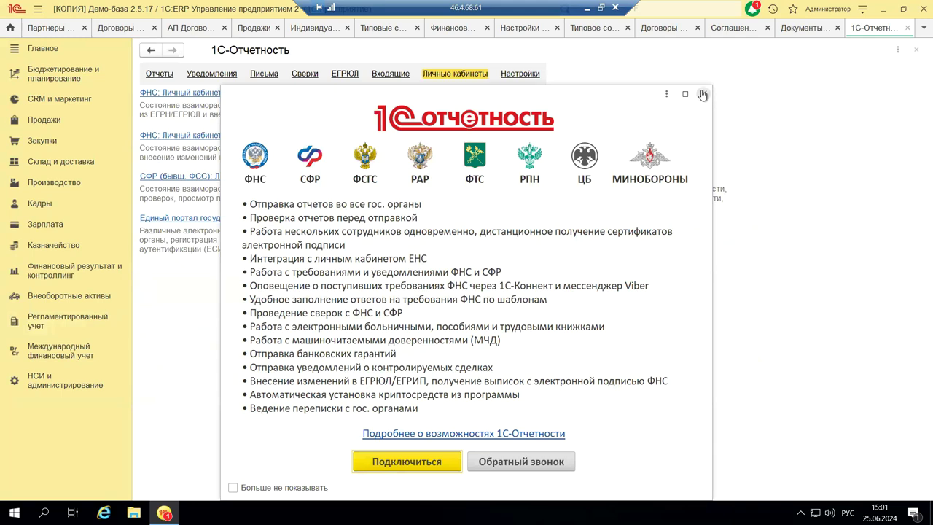
left_click(703, 94)
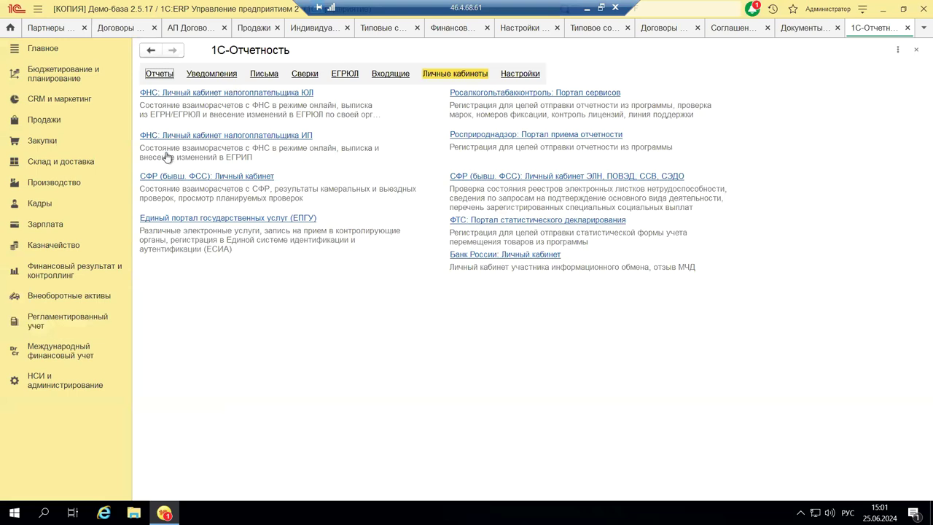
left_click(188, 93)
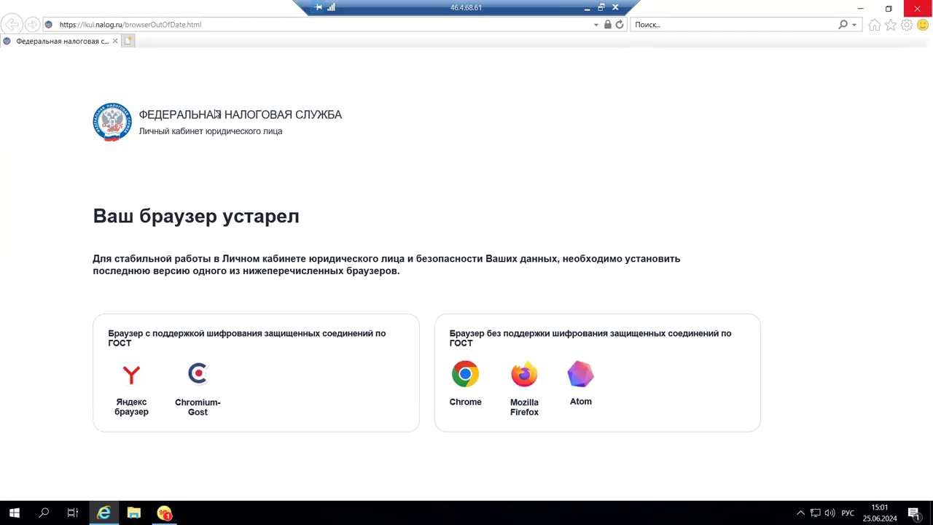
left_click(917, 8)
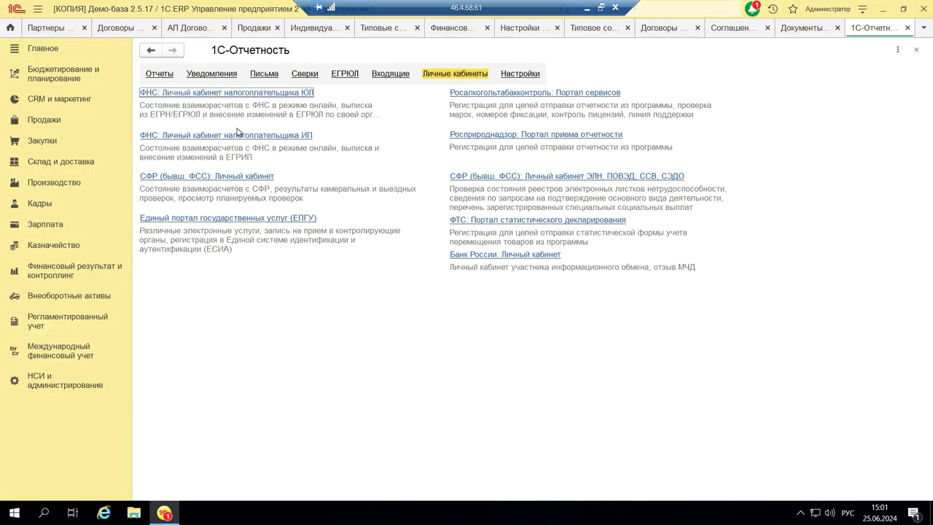